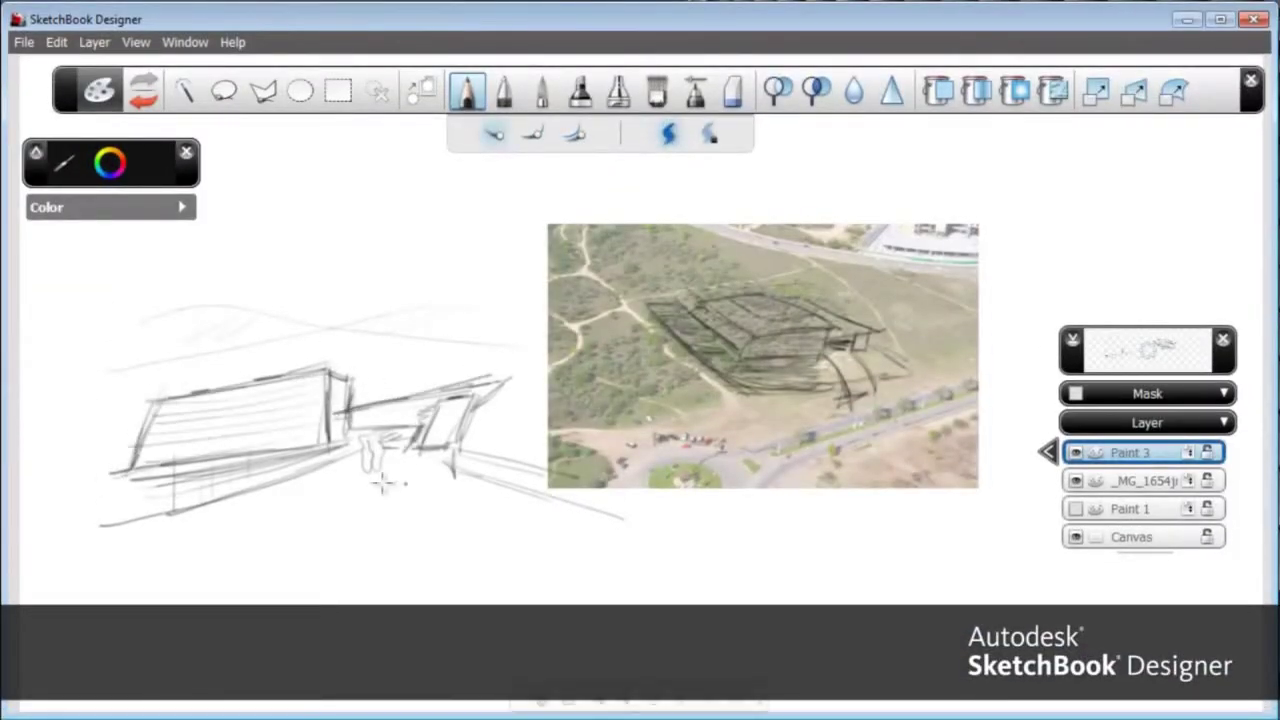
Sketch pedestrian figures and light foreground path lines in front of the pavilion in the perspective drawing
mouse_move(430, 450)
left_mouse_down()
mouse_move(438, 515)
mouse_move(455, 492)
mouse_move(452, 515)
left_mouse_up()
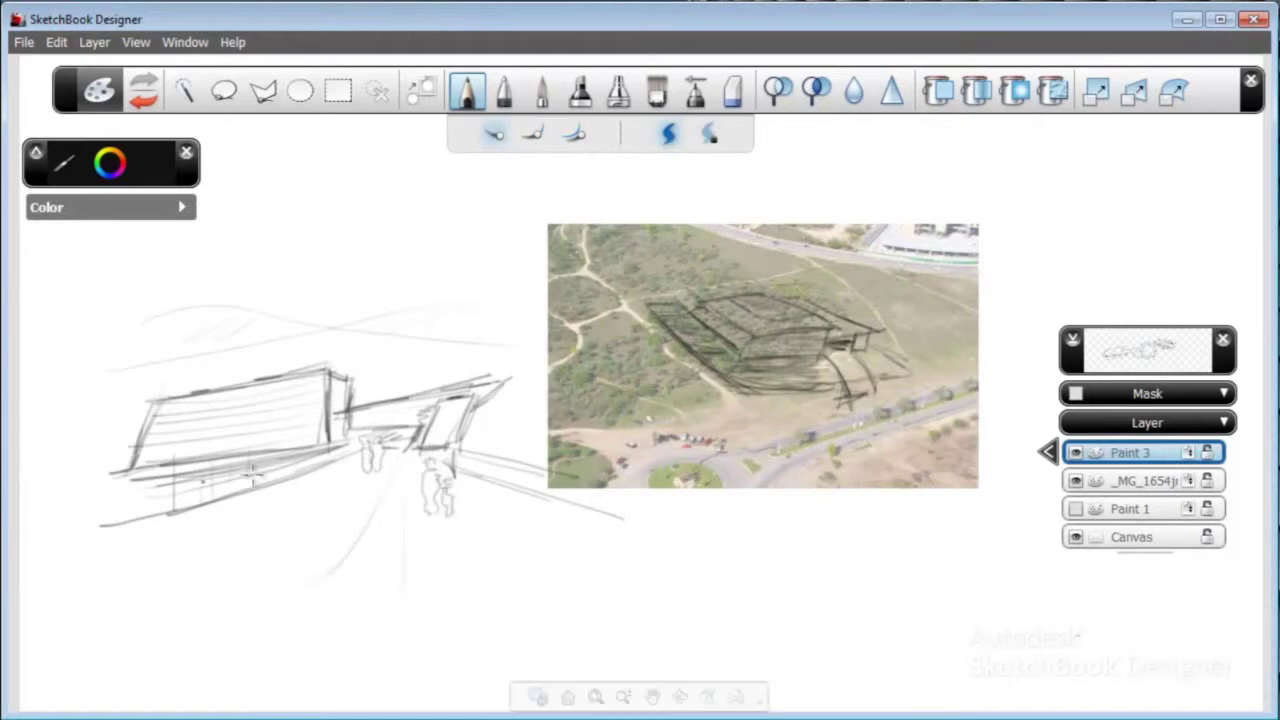
left_click_drag(446, 381, 518, 374)
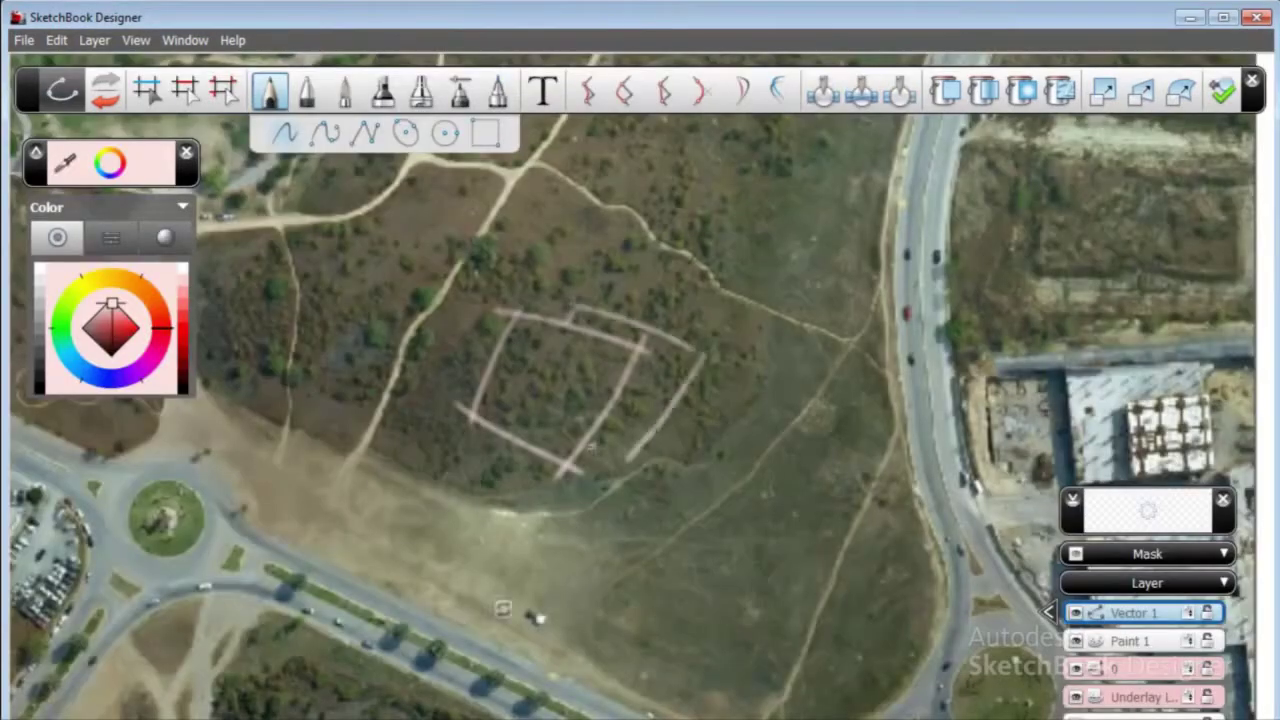
Adjust the footprint curves over the aerial photo and trim their overhanging ends into two overlapping closed outlines
left_click(490, 372)
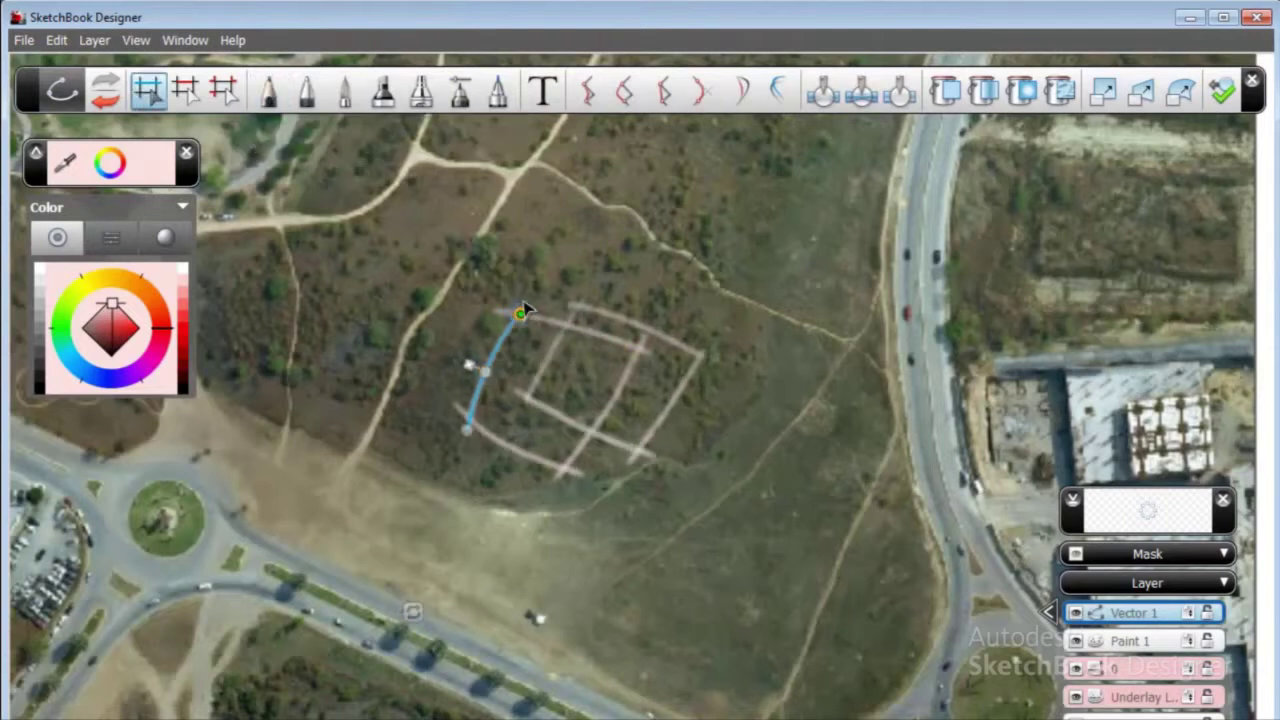
left_click(648, 352)
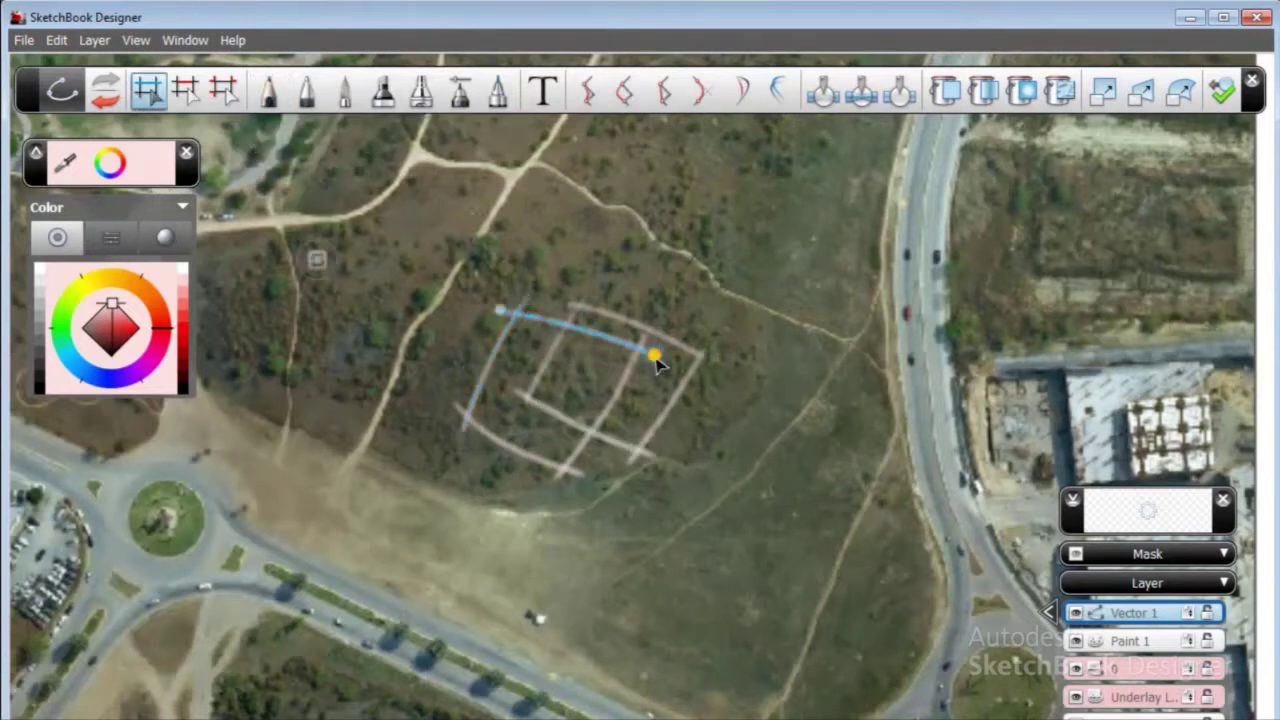
left_click(620, 386)
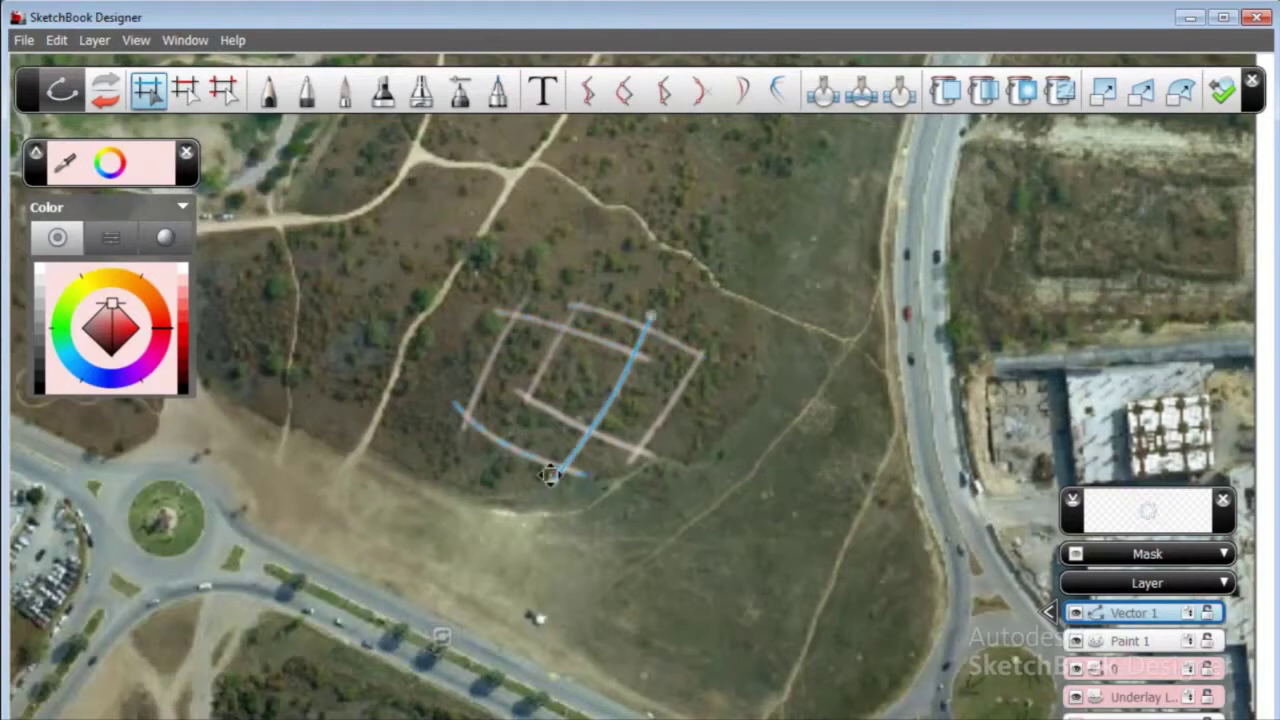
left_click(224, 90)
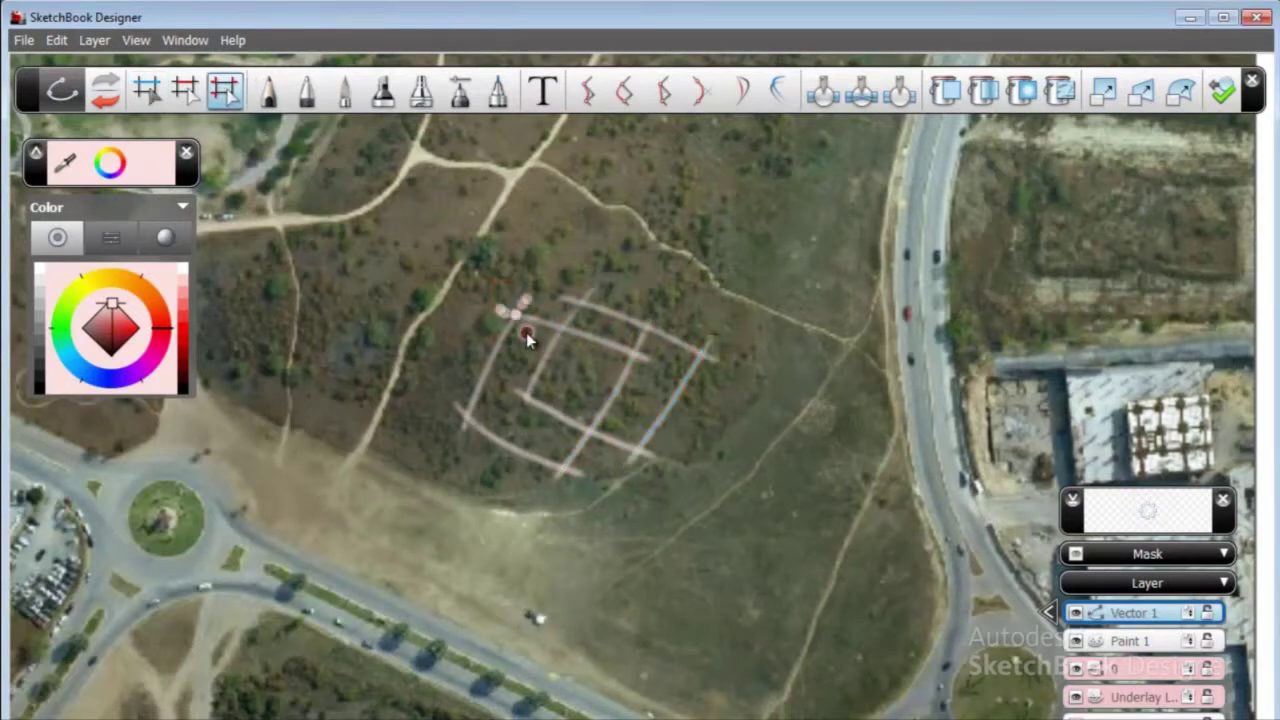
left_click(487, 440)
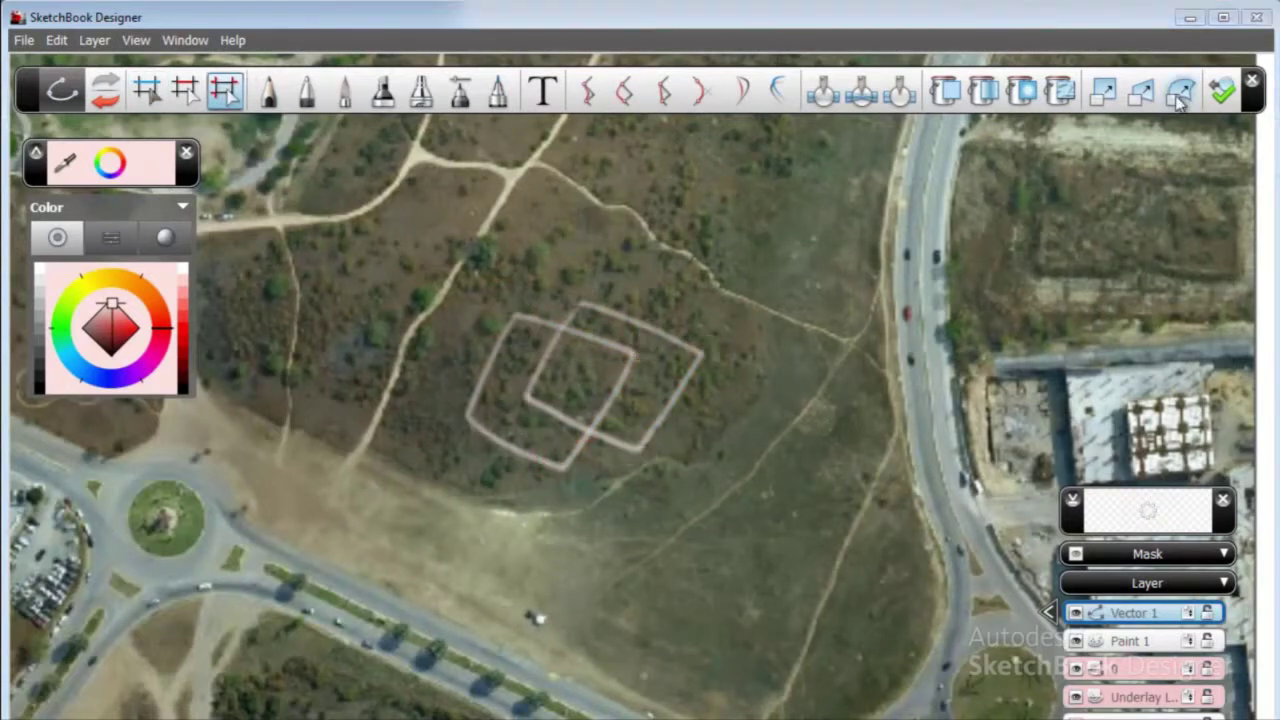
Warp the two overlapping footprint outlines so their sides spread slightly outward over the site photo
left_click(1180, 91)
mouse_move(574, 277)
left_mouse_down()
mouse_move(452, 362)
mouse_move(432, 362)
left_mouse_up()
left_click_drag(551, 486, 546, 503)
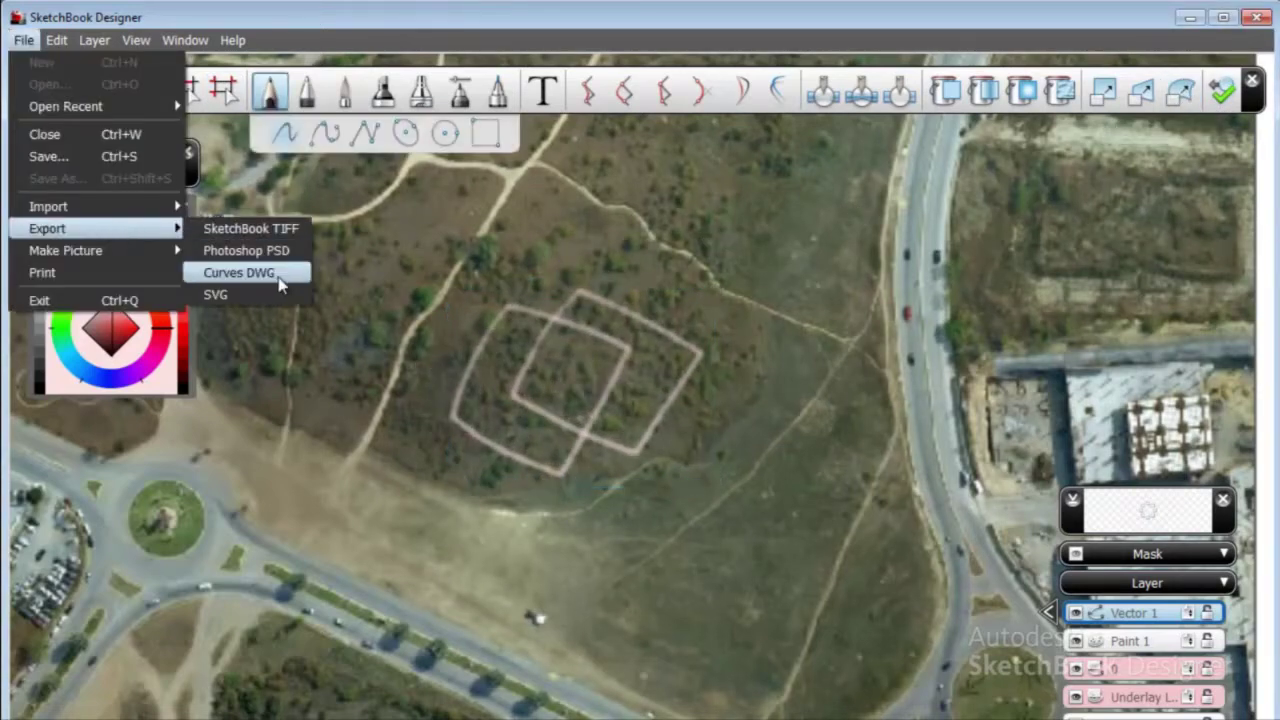
Export the footprint outlines as Curves DWG
left_click(265, 272)
key("Return")
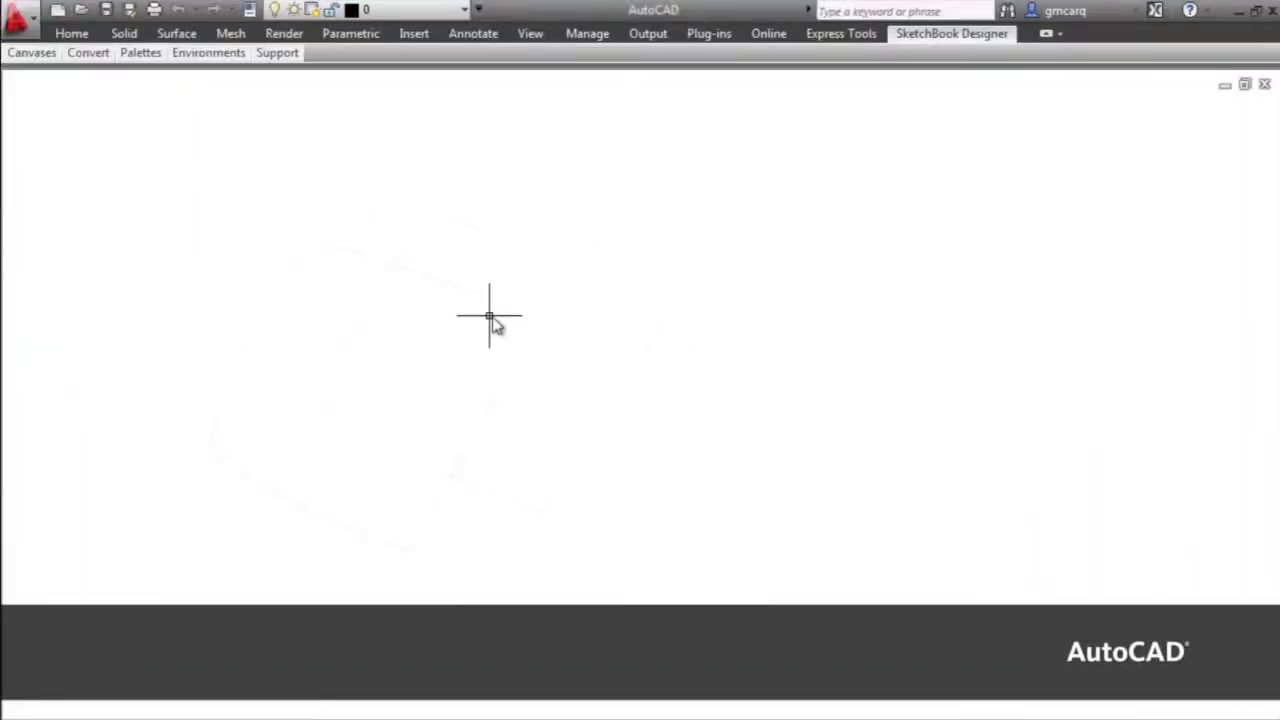
Switch to AutoCAD and select all curves of the two overlapping footprint outlines
left_click(720, 197)
left_click(186, 571)
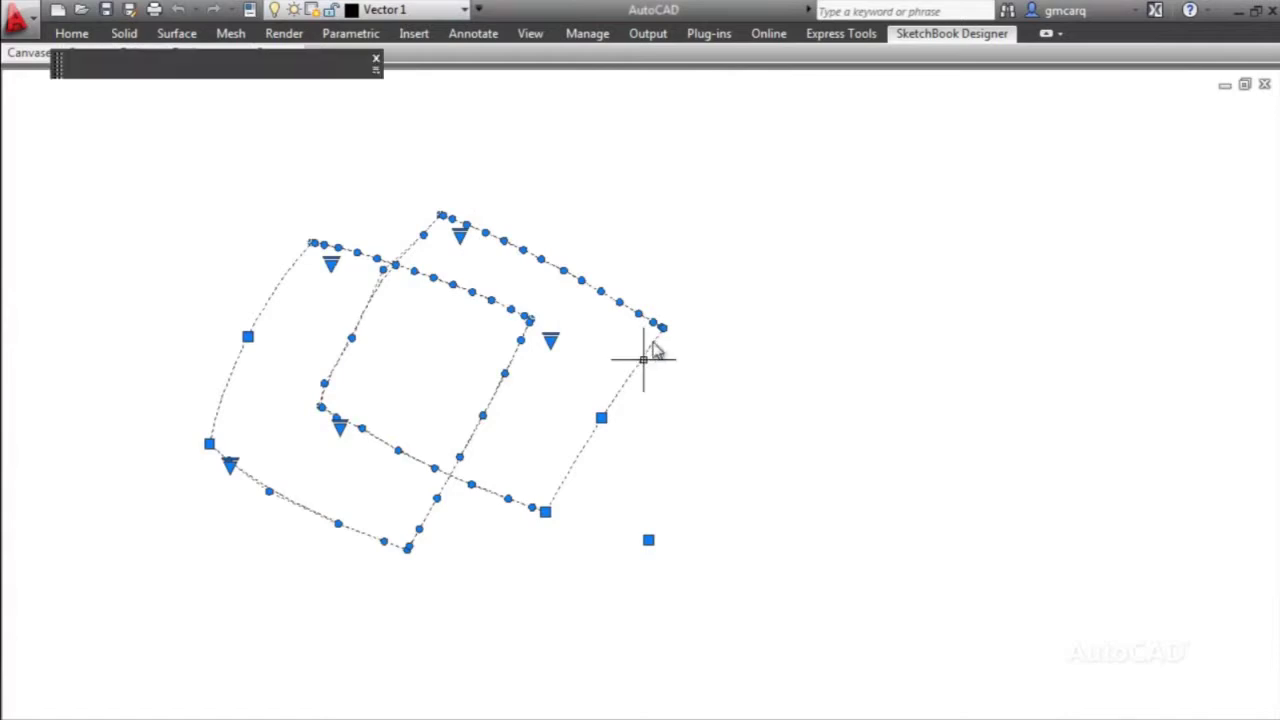
key("ctrl+shift+p")
left_click(1010, 245)
left_click(902, 364)
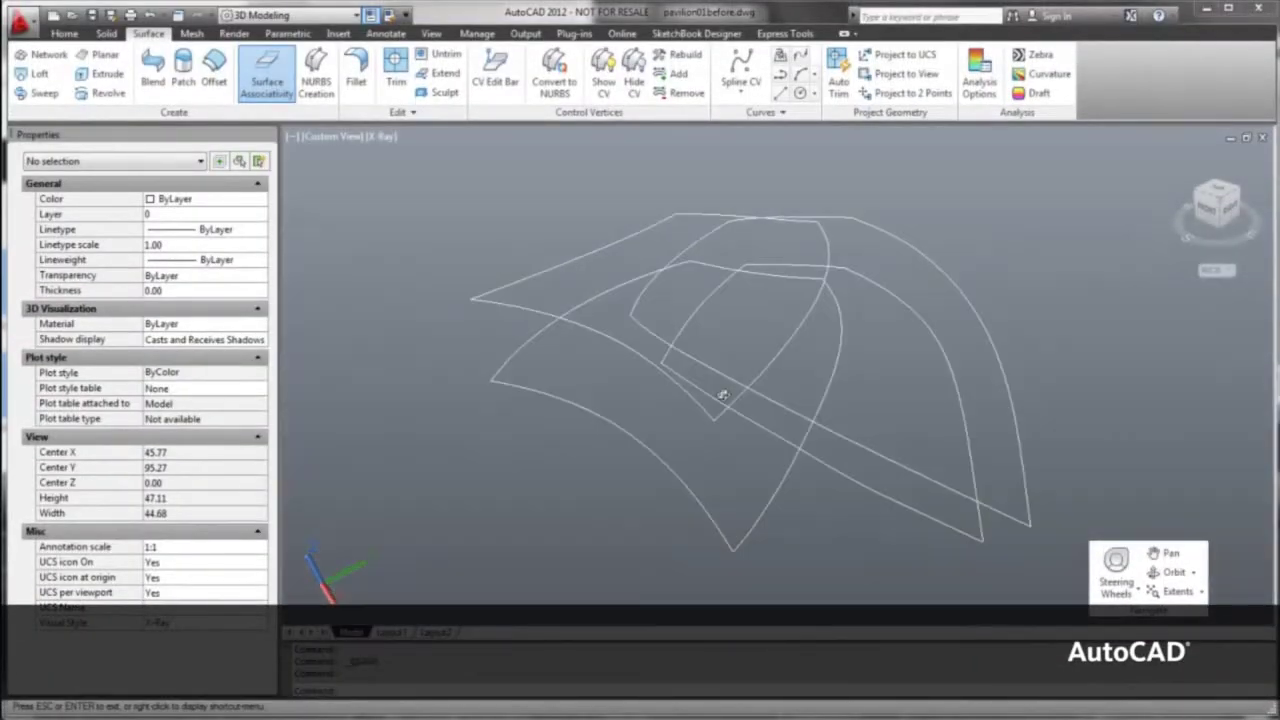
Loft a wall surface between the lower and upper splines on the back-left side of the first volume, using cross sections only
key("Escape")
left_click(39, 73)
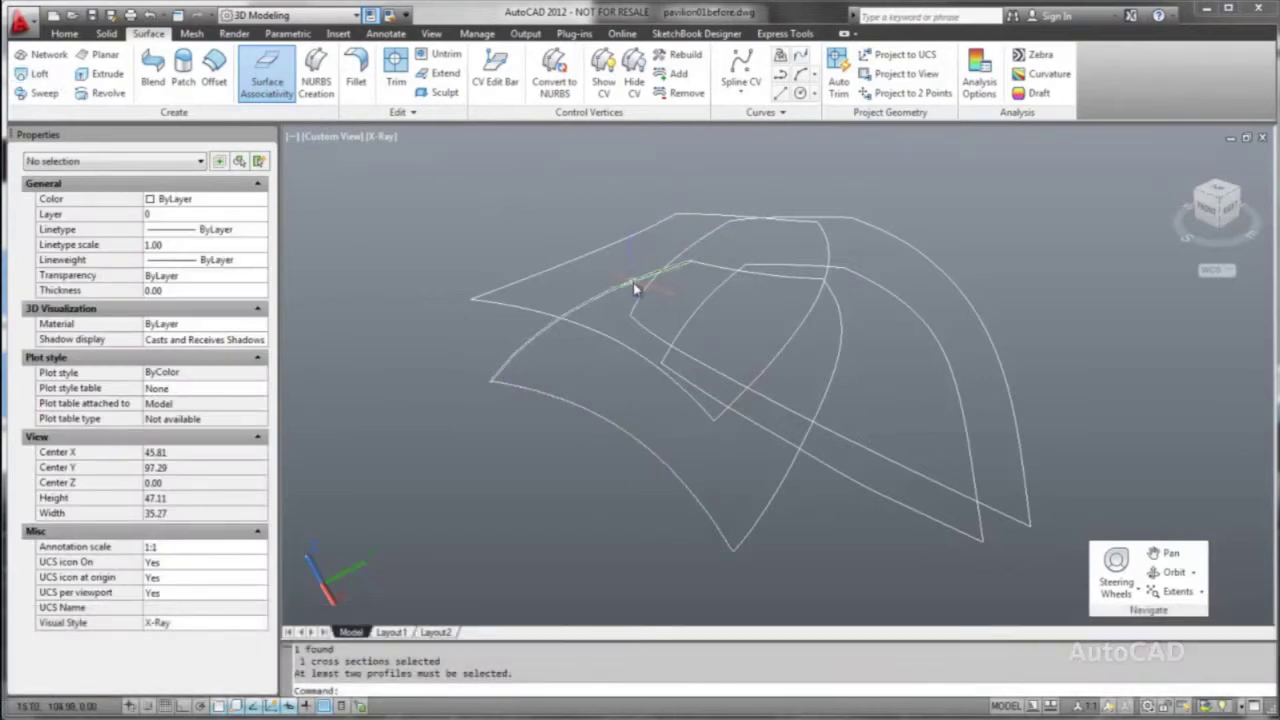
left_click(634, 288)
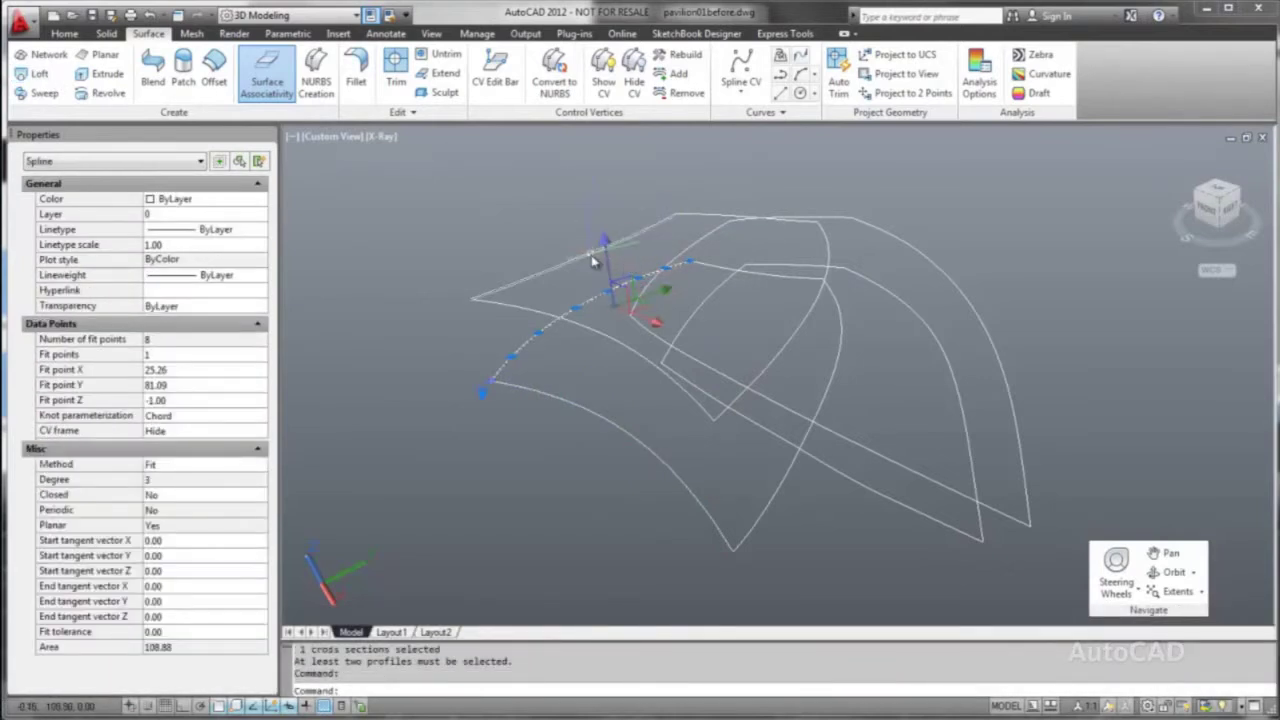
left_click(593, 261)
left_click(35, 75)
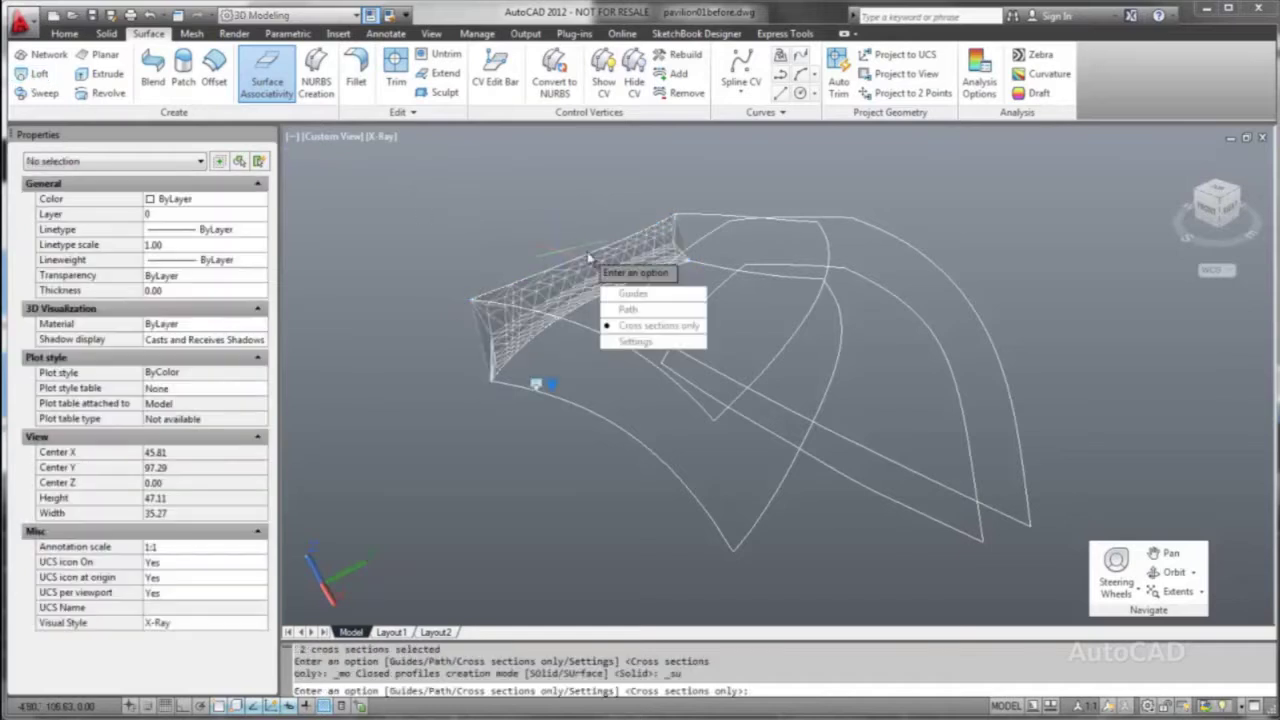
key("Return")
Loft the short back wall of the first volume between its upper and lower splines
key("Return")
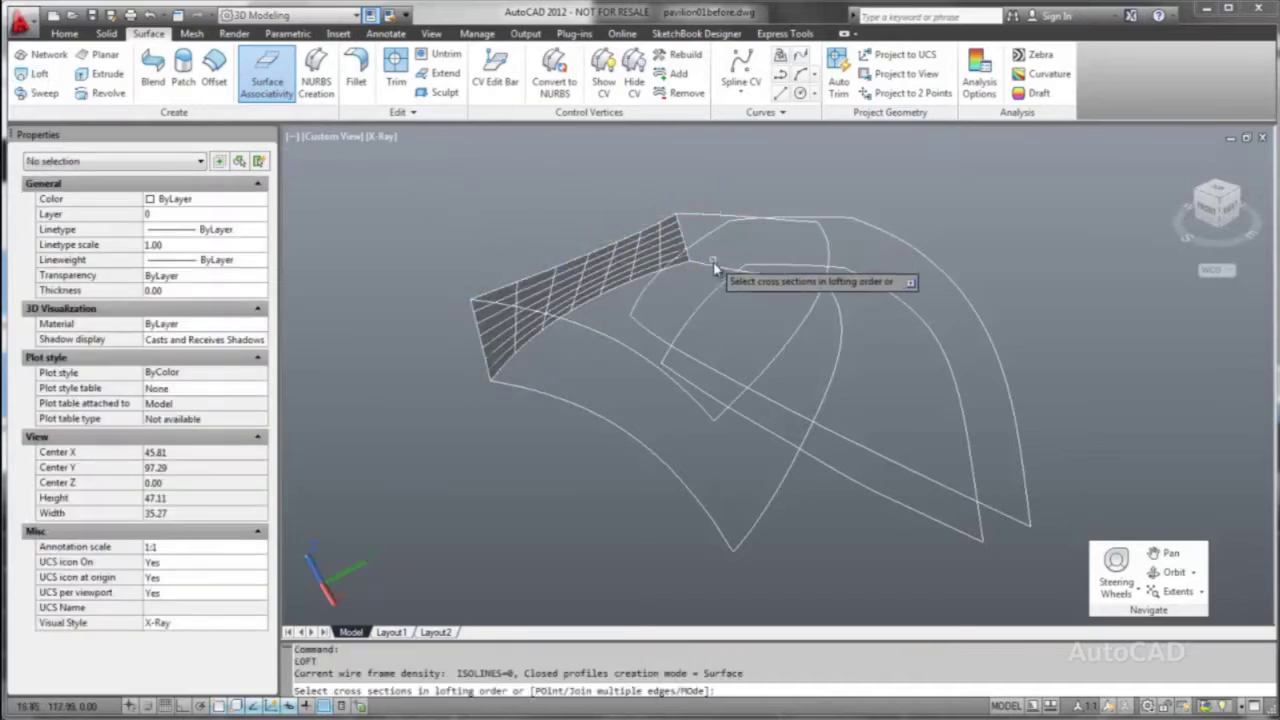
left_click(700, 228)
left_click(712, 222)
key("Return")
key("Return")
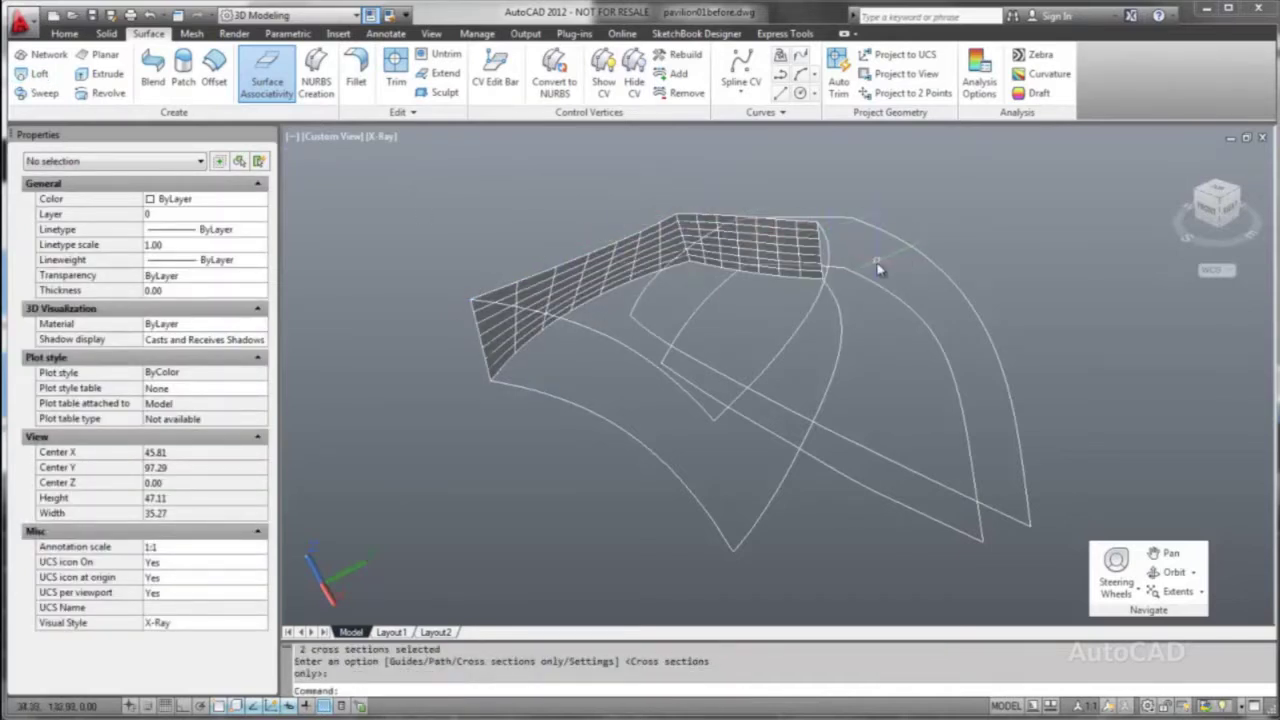
Loft the curved right-hand wall of the first volume between its lower and upper splines
left_click(838, 318)
left_click(818, 310)
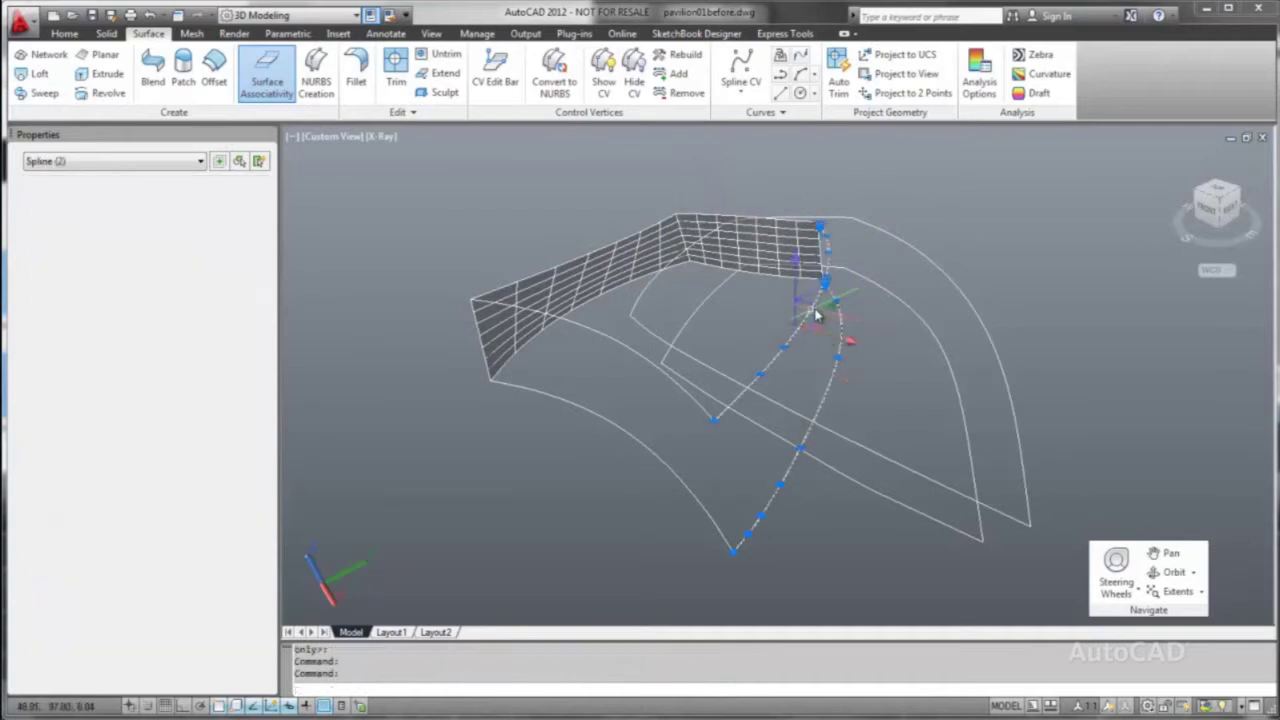
key("Return")
key("Return")
Loft the curved front wall of the first volume between its lower and upper splines, using cross sections only
key("Return")
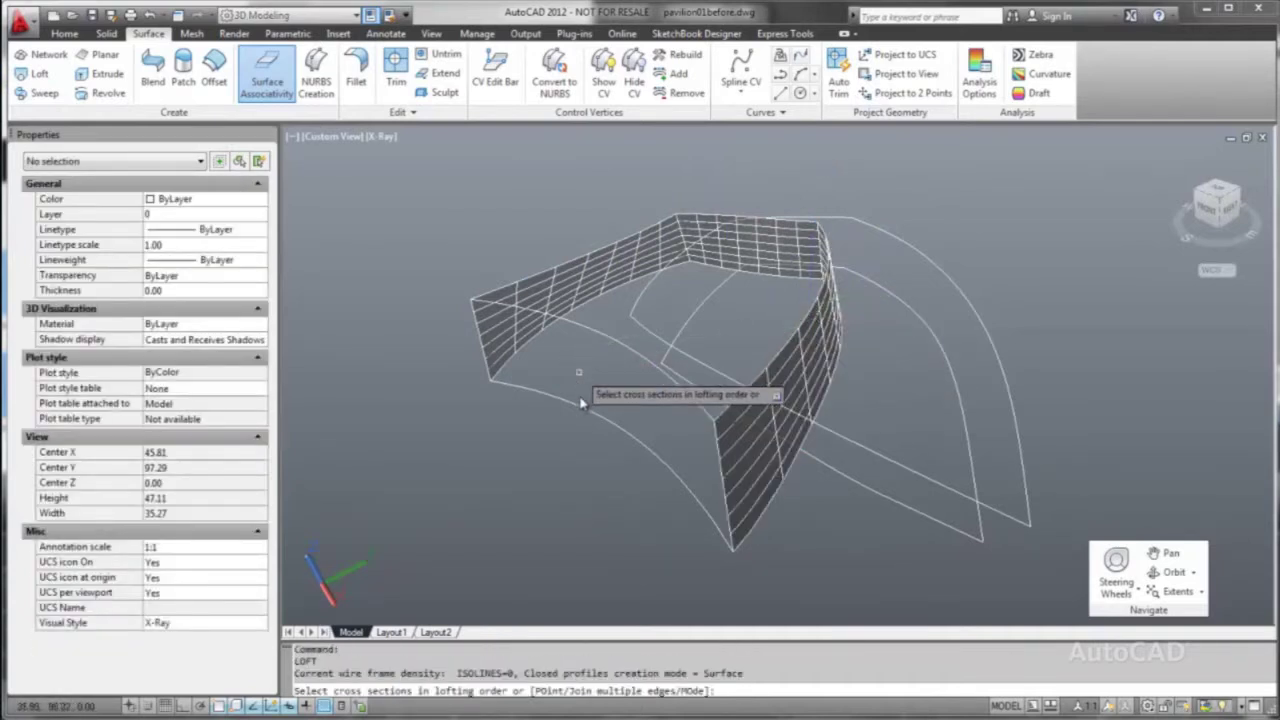
left_click(588, 436)
left_click(592, 340)
key("Return")
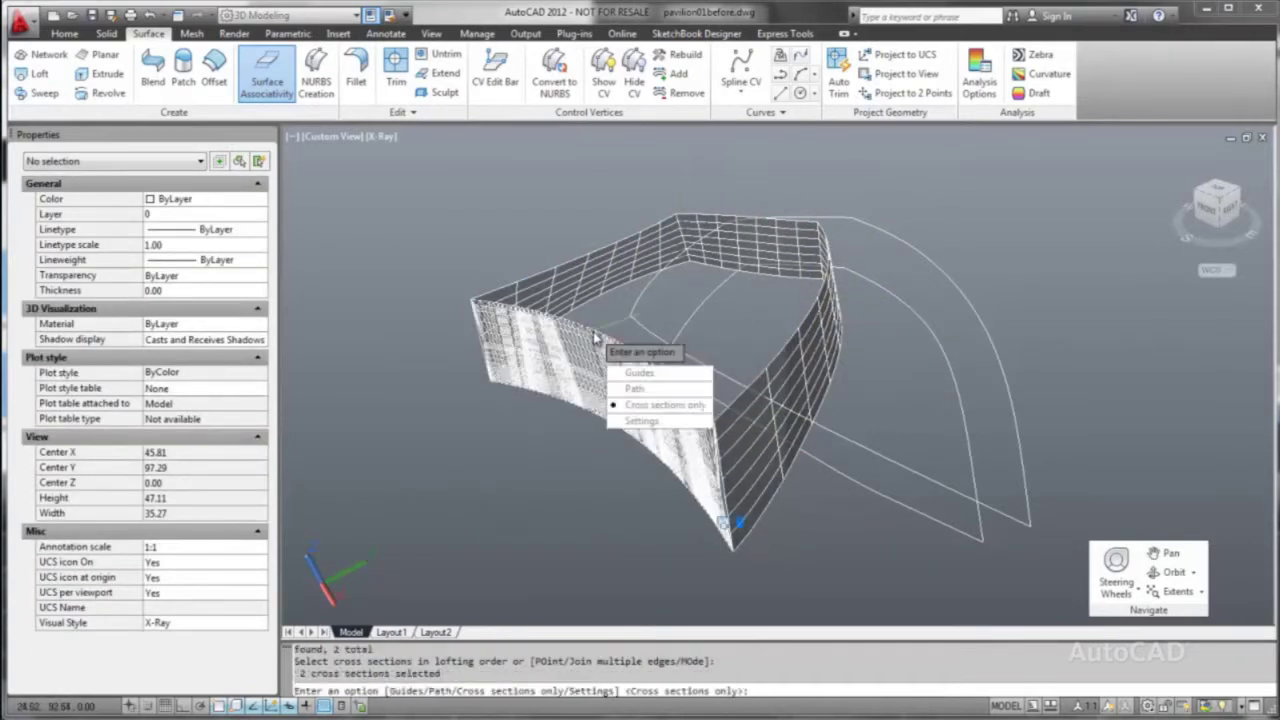
key("Return")
Loft the short inner left wall of the second volume between its lower and upper splines
left_click(688, 323)
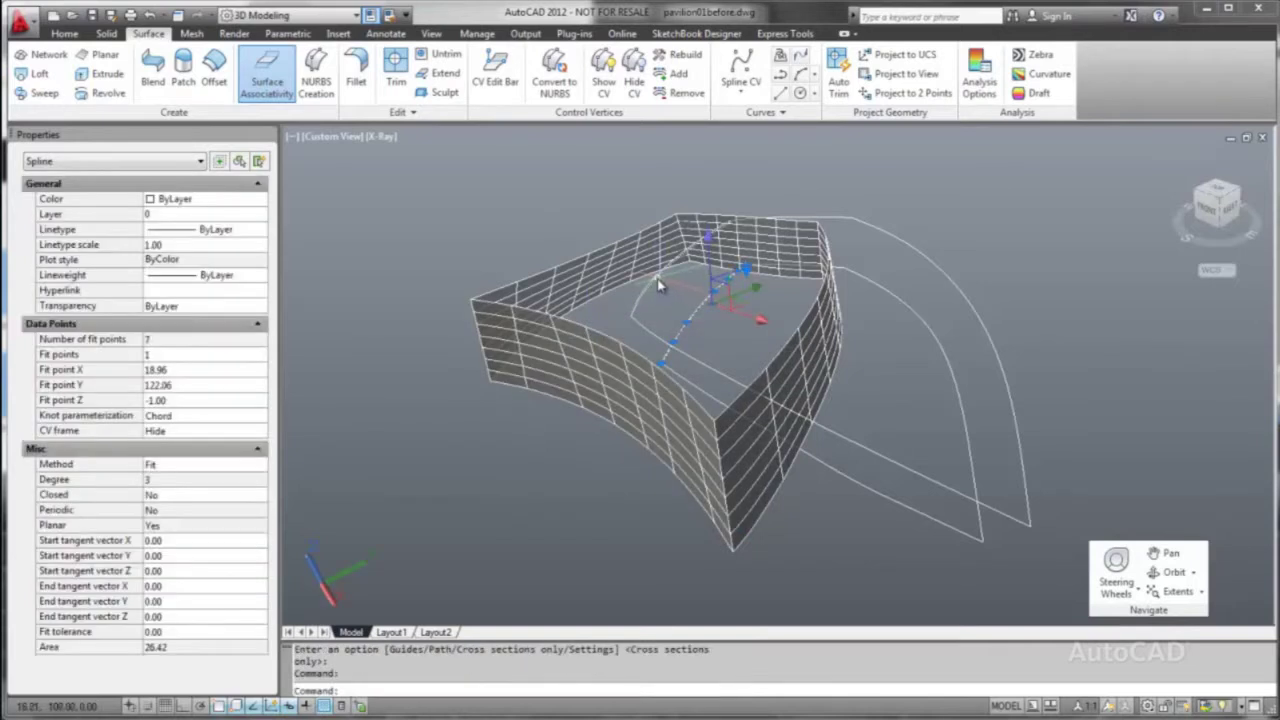
key("Return")
key("Return")
Loft the long front wall of the second volume between its lower and upper splines
key("Return")
left_click(700, 394)
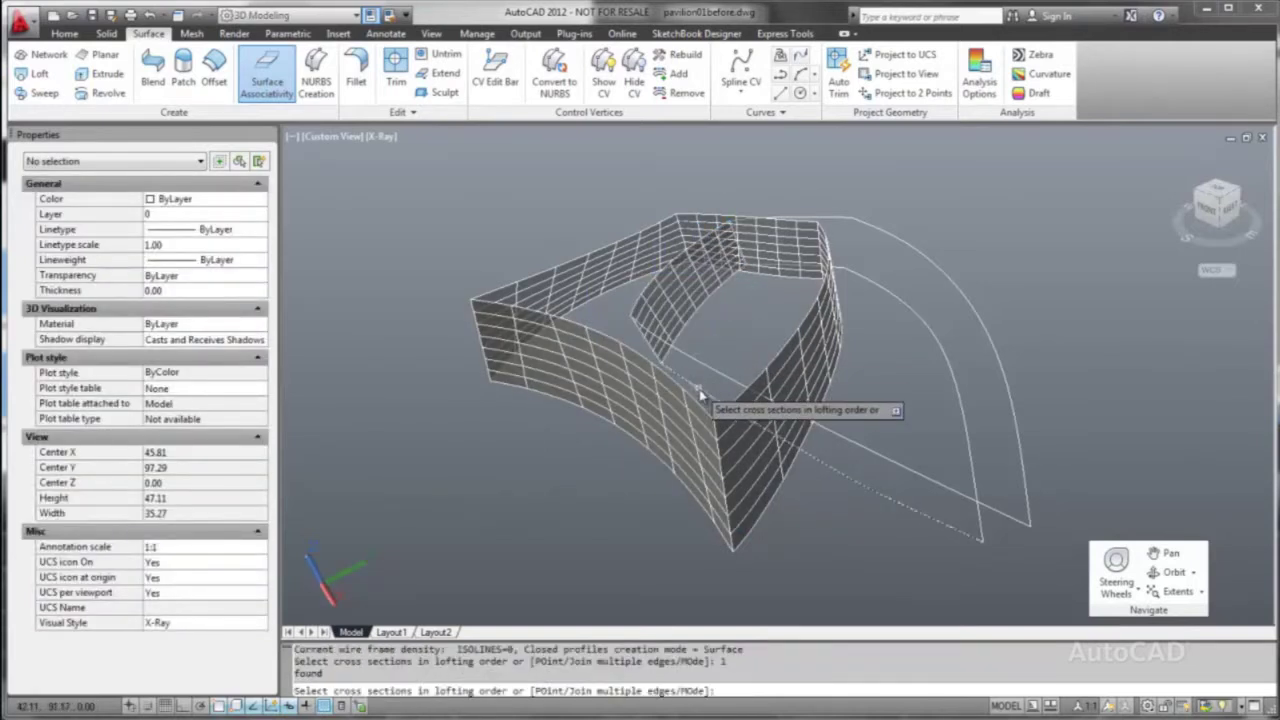
left_click(705, 366)
key("Return")
key("Return")
Loft the large curved outer wall on the right of the second volume between its lower and upper splines
left_click(977, 354)
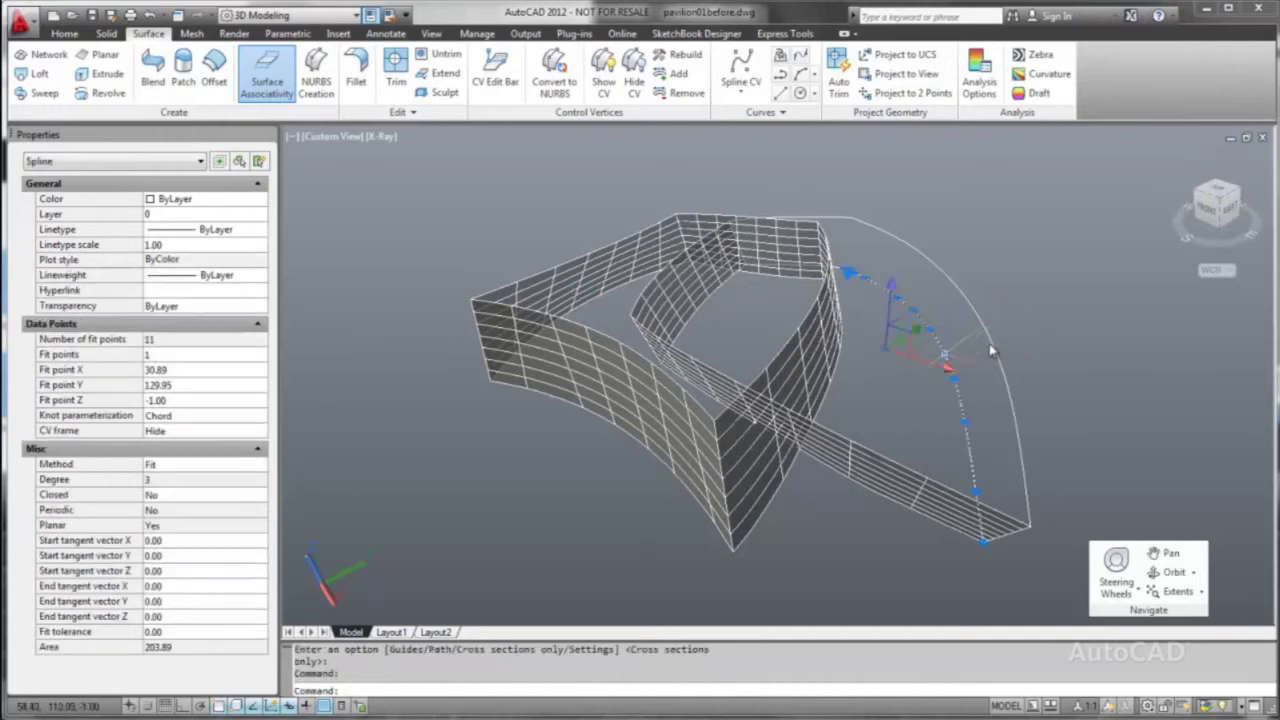
key("Return")
left_click(875, 290)
key("Return")
key("Return")
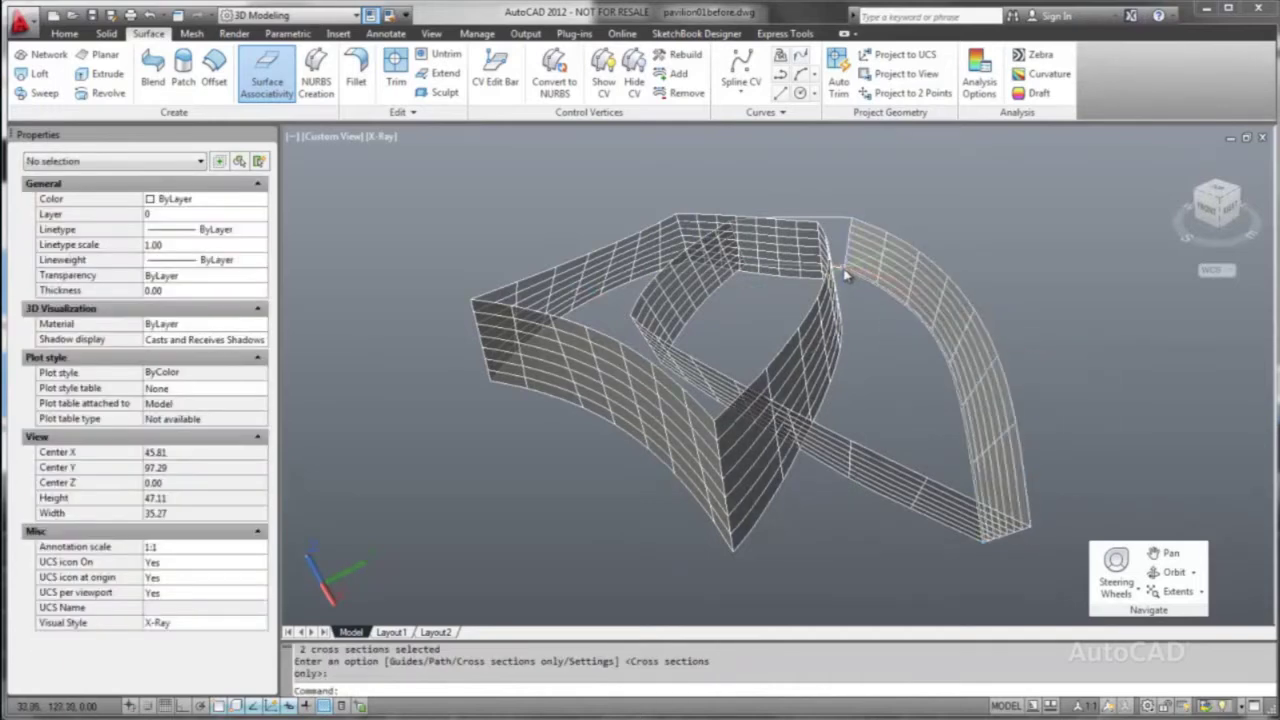
Loft the back wall of the second volume between its lower and upper splines
key("Return")
left_click(849, 237)
left_click(866, 220)
key("Return")
key("Return")
Create a Network surface roof over the second volume, with its back and front upper edges crossed by its two side upper edges
left_click(40, 54)
left_click(928, 494)
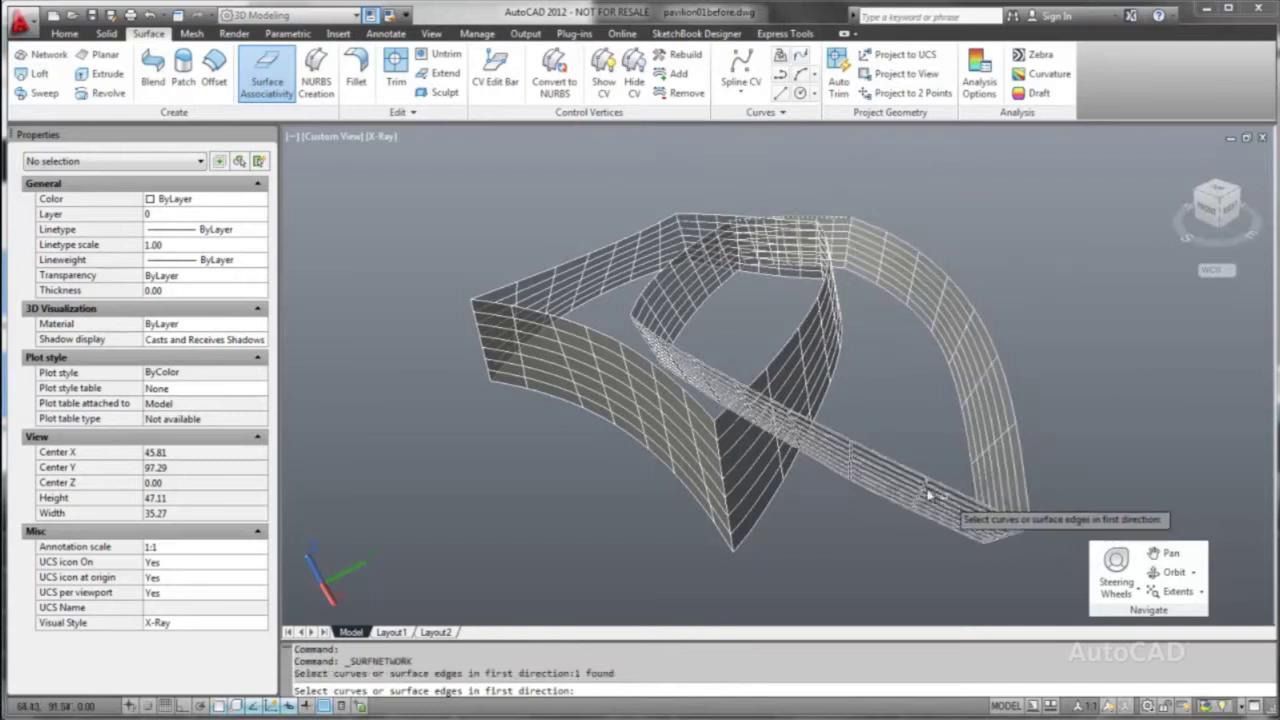
left_click(930, 445)
key("Return")
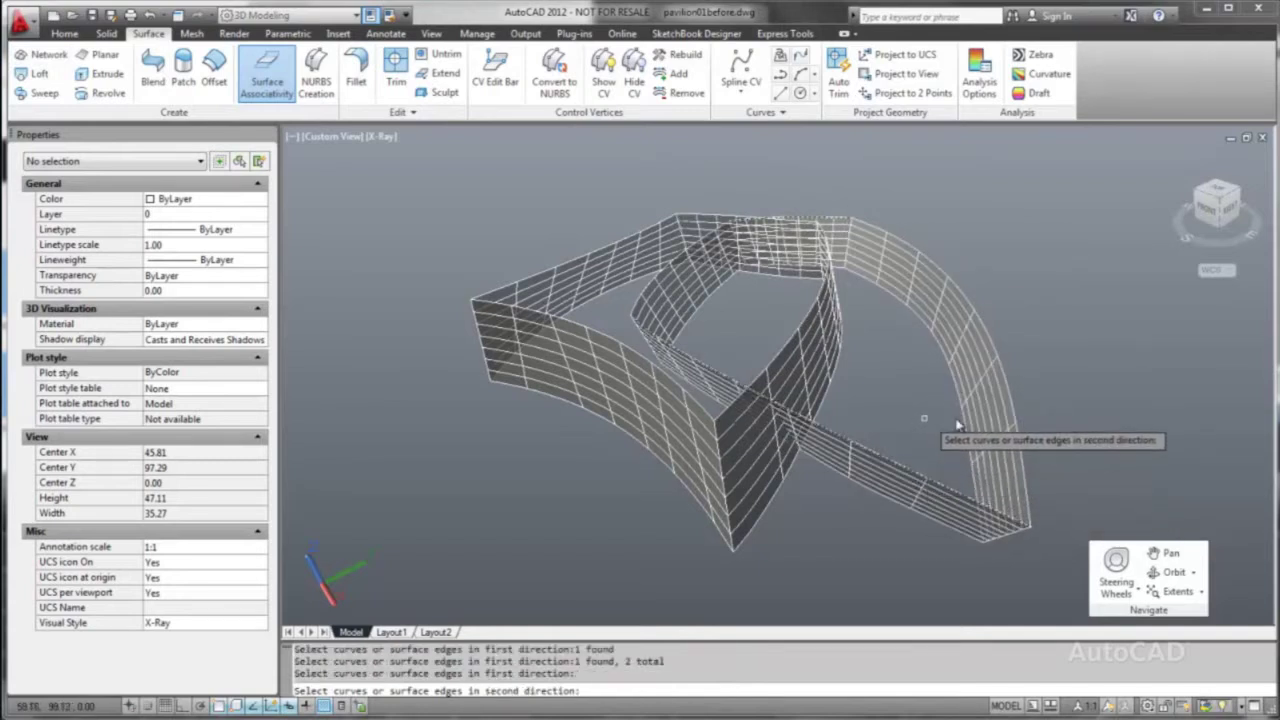
left_click(1016, 403)
left_click(648, 268)
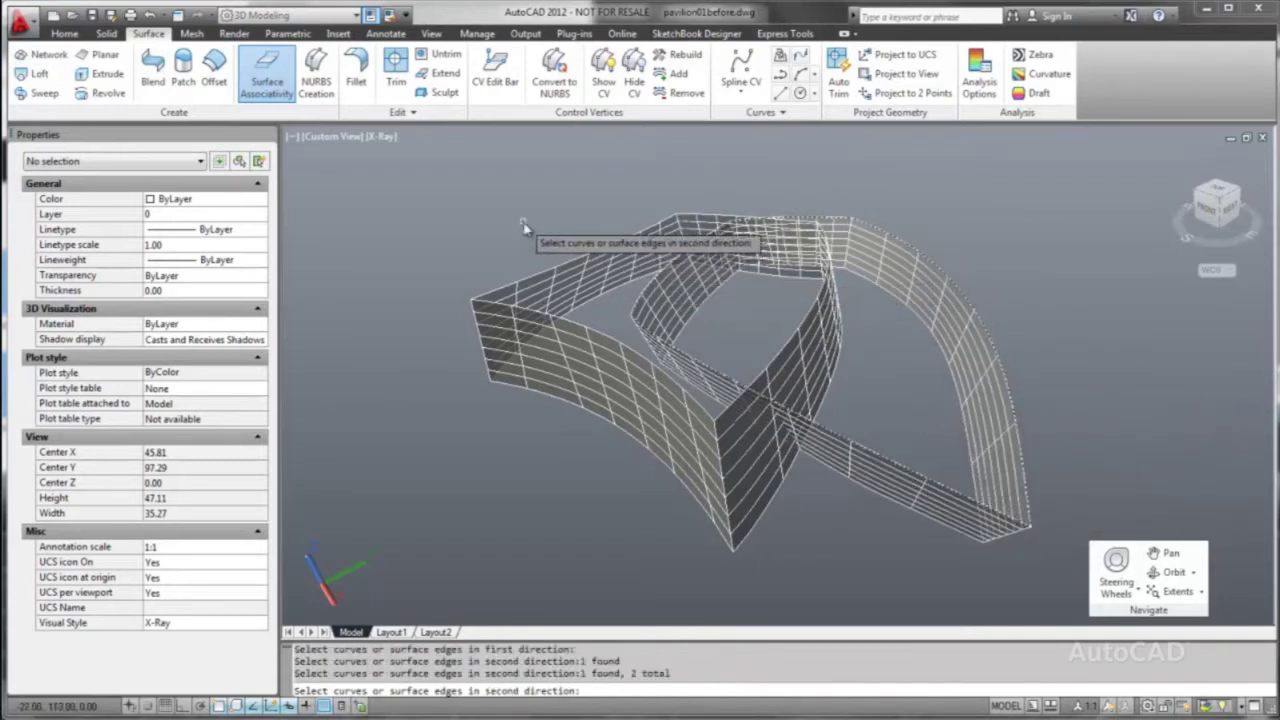
key("Return")
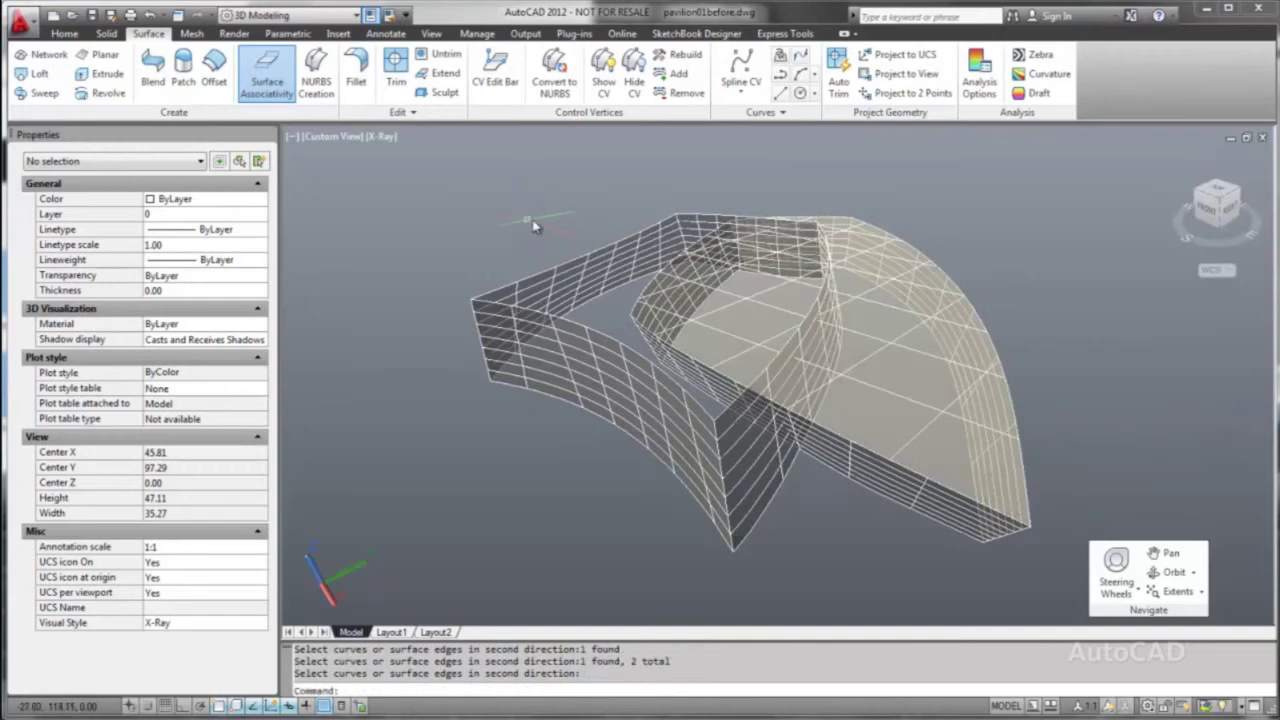
Move the upper spline of the first volume's back-left wall along the X axis to test surface associativity
left_click(577, 265)
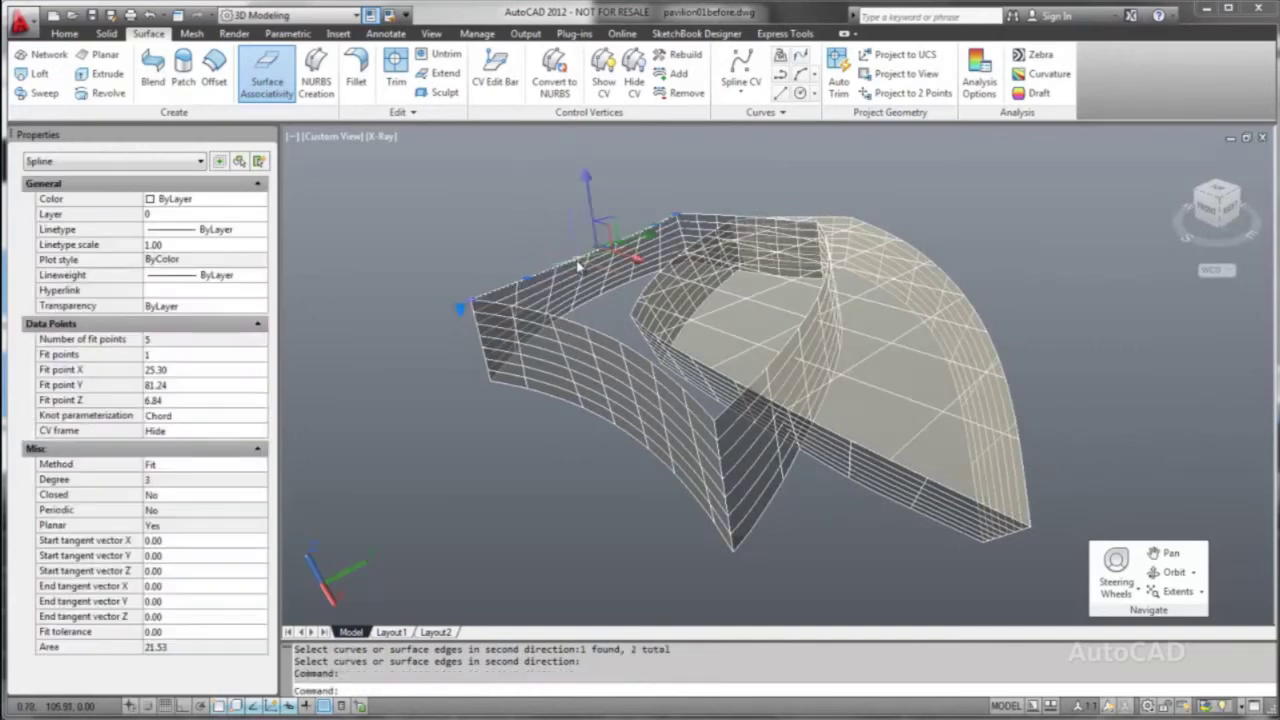
left_click(637, 265)
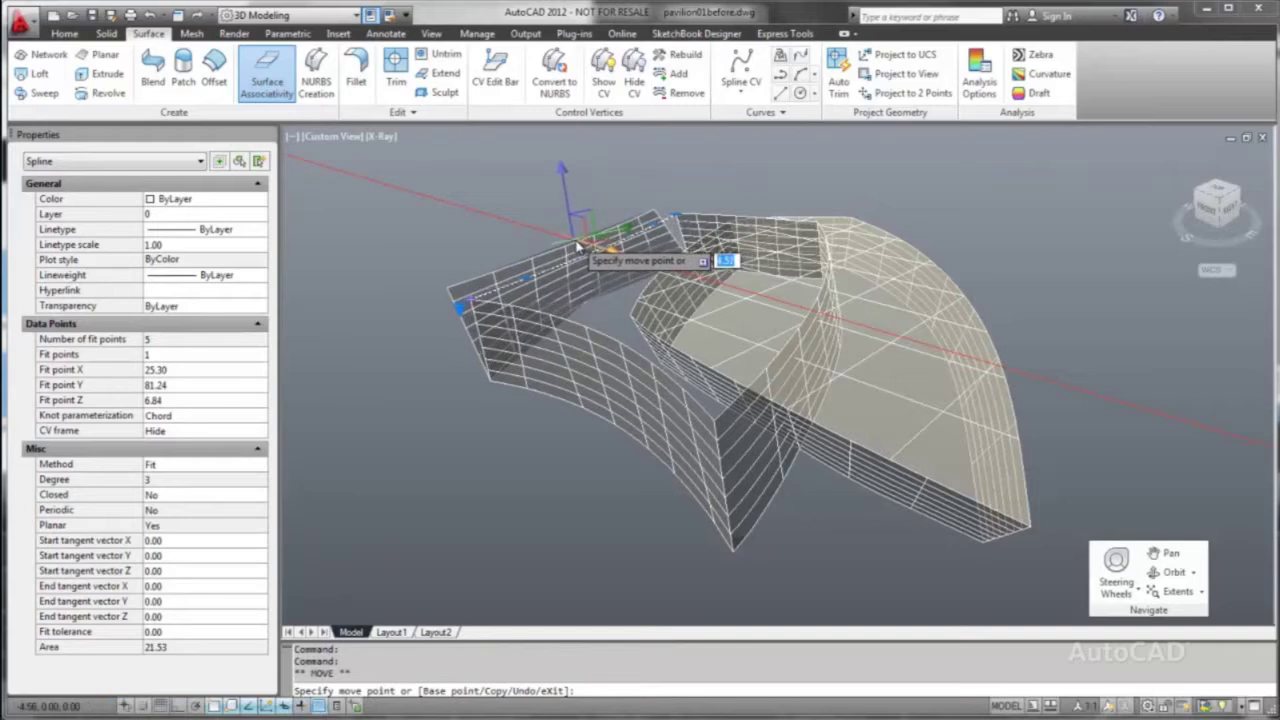
left_click(573, 270)
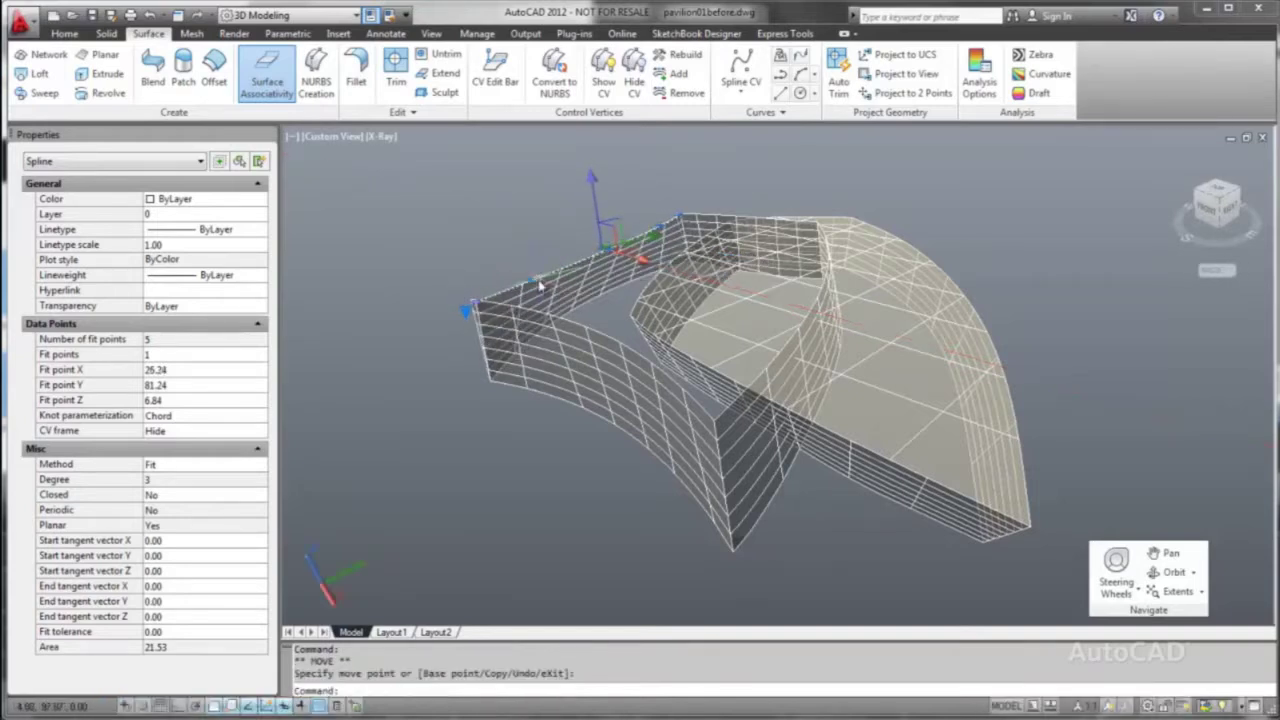
Stretch a middle fit point of the back-left wall's upper spline outward, and undo both the stretch and the preceding move
left_click(536, 282)
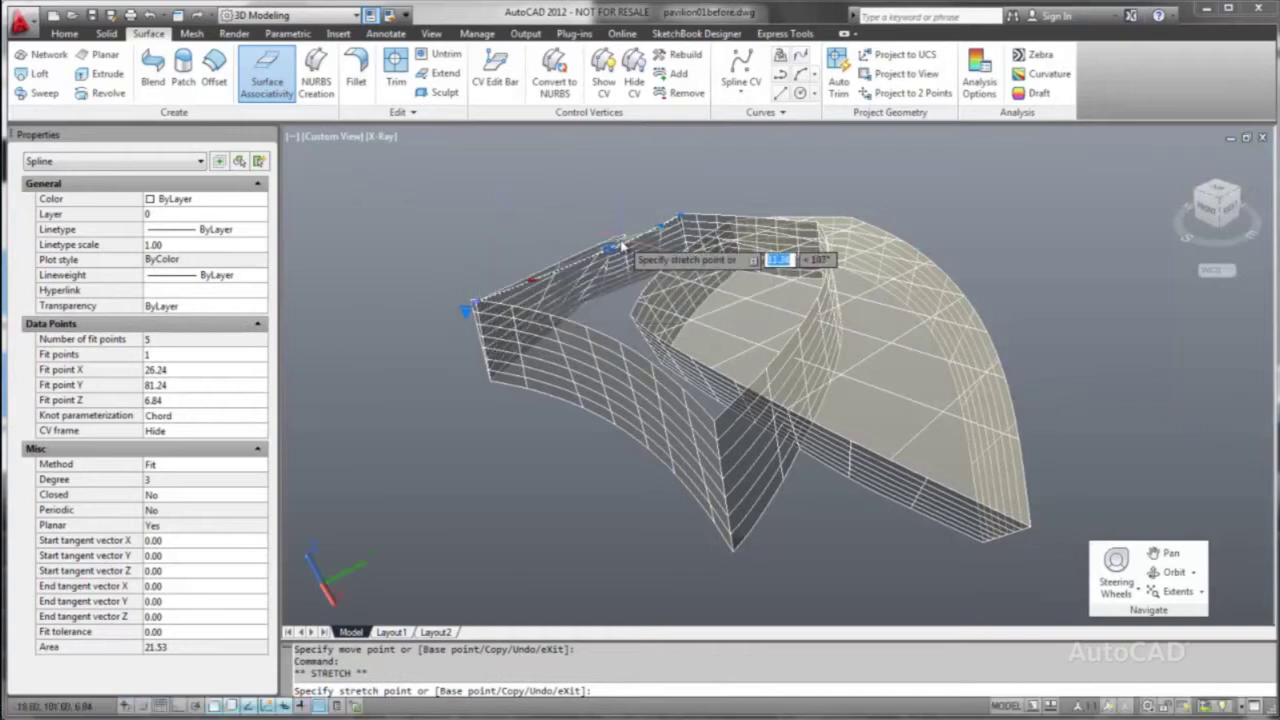
left_click(566, 244)
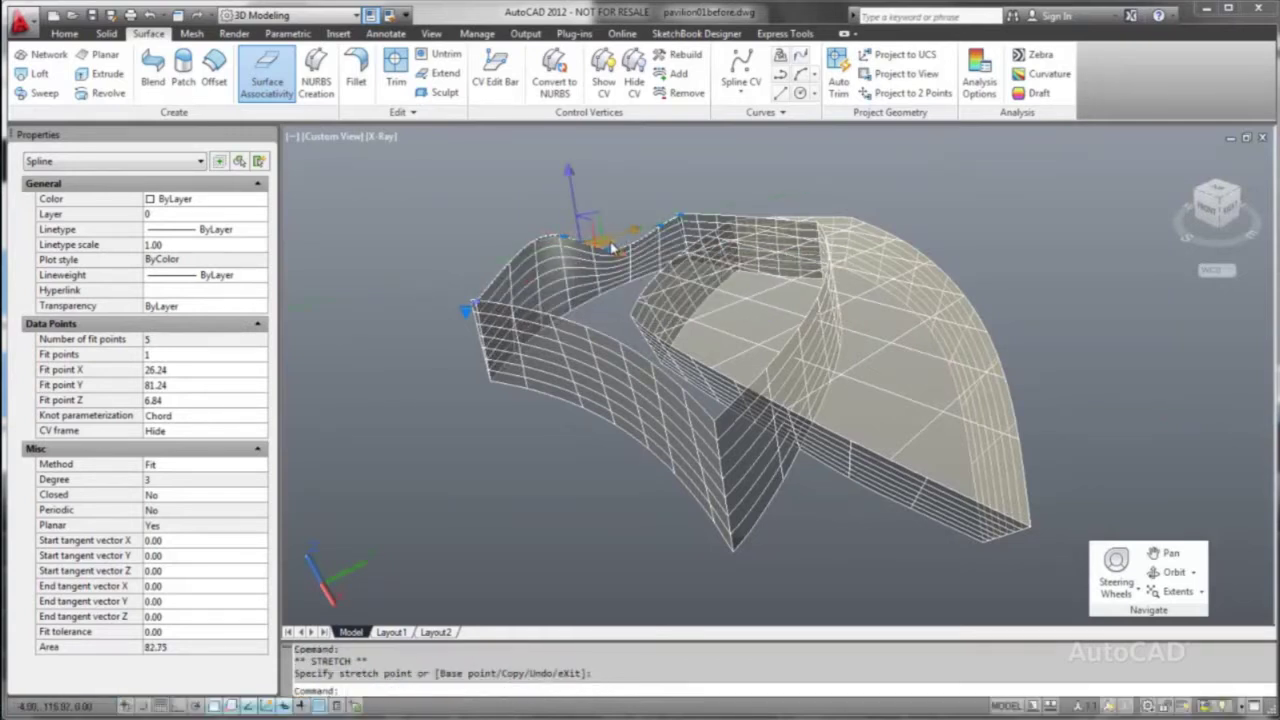
key("ctrl+z")
key("ctrl+z")
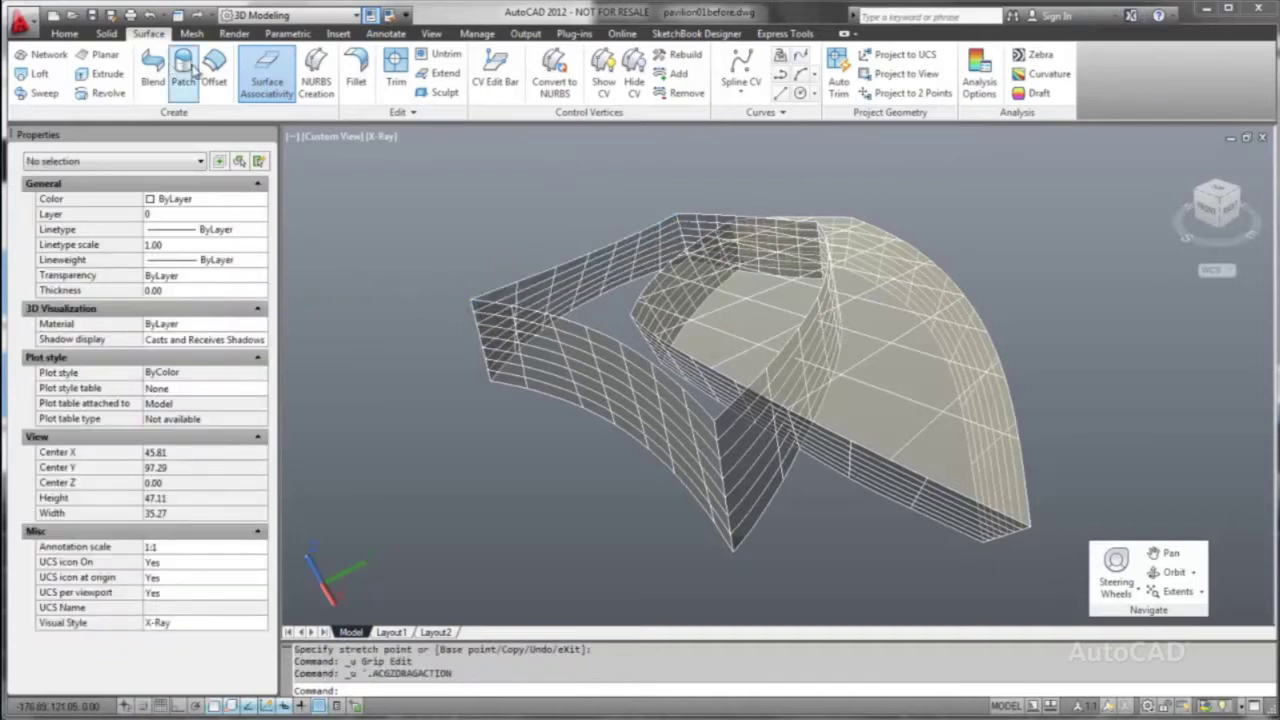
Build a Patch surface roof over the first volume from the four upper edges of its walls
left_click(191, 66)
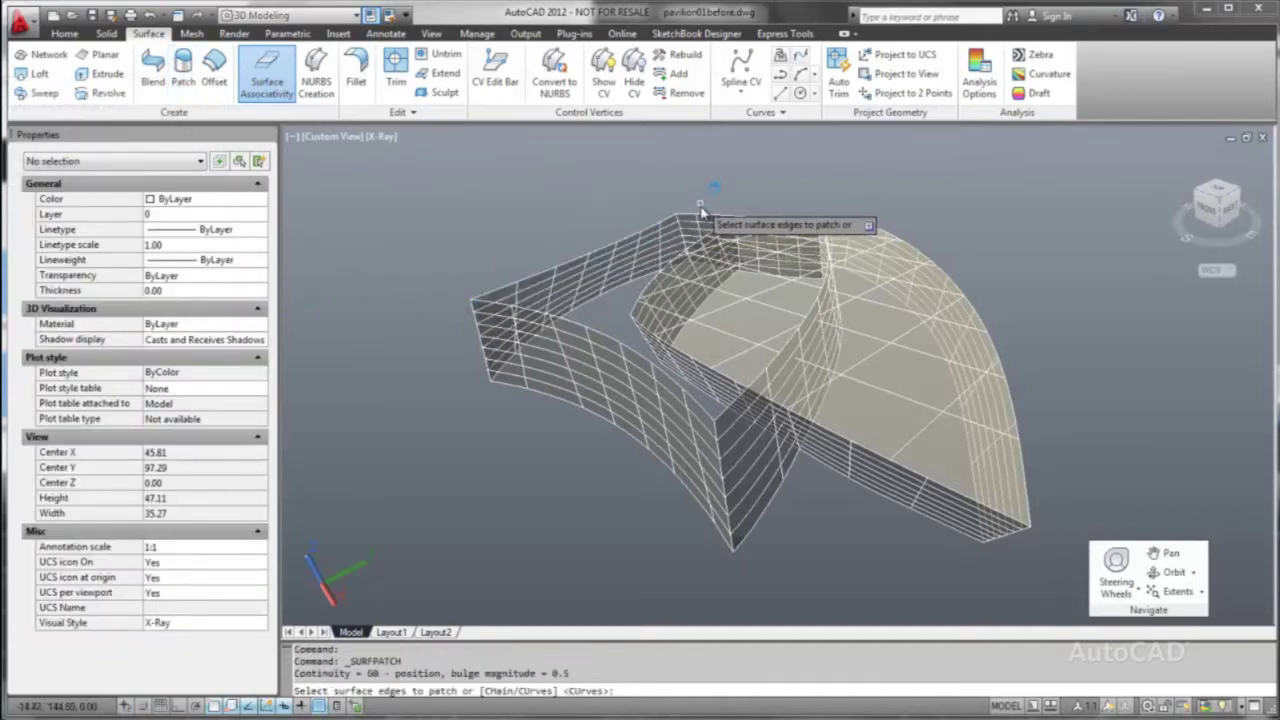
left_click(665, 222)
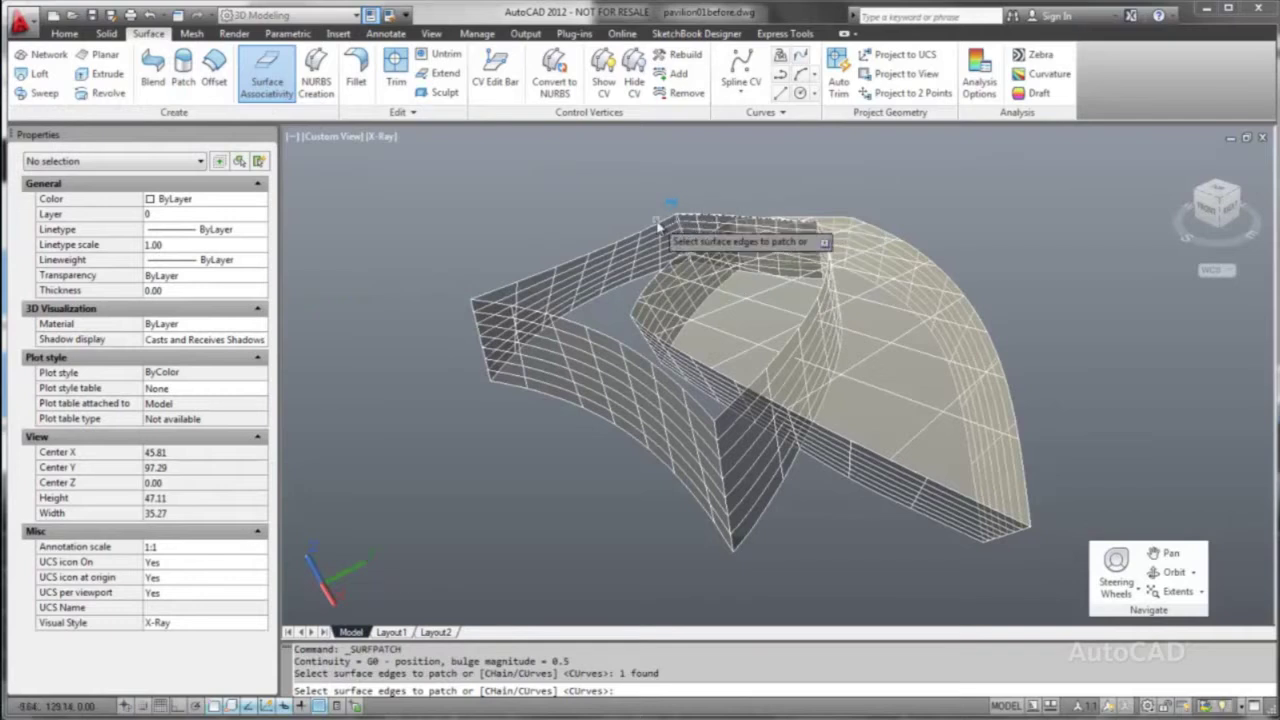
left_click(672, 229)
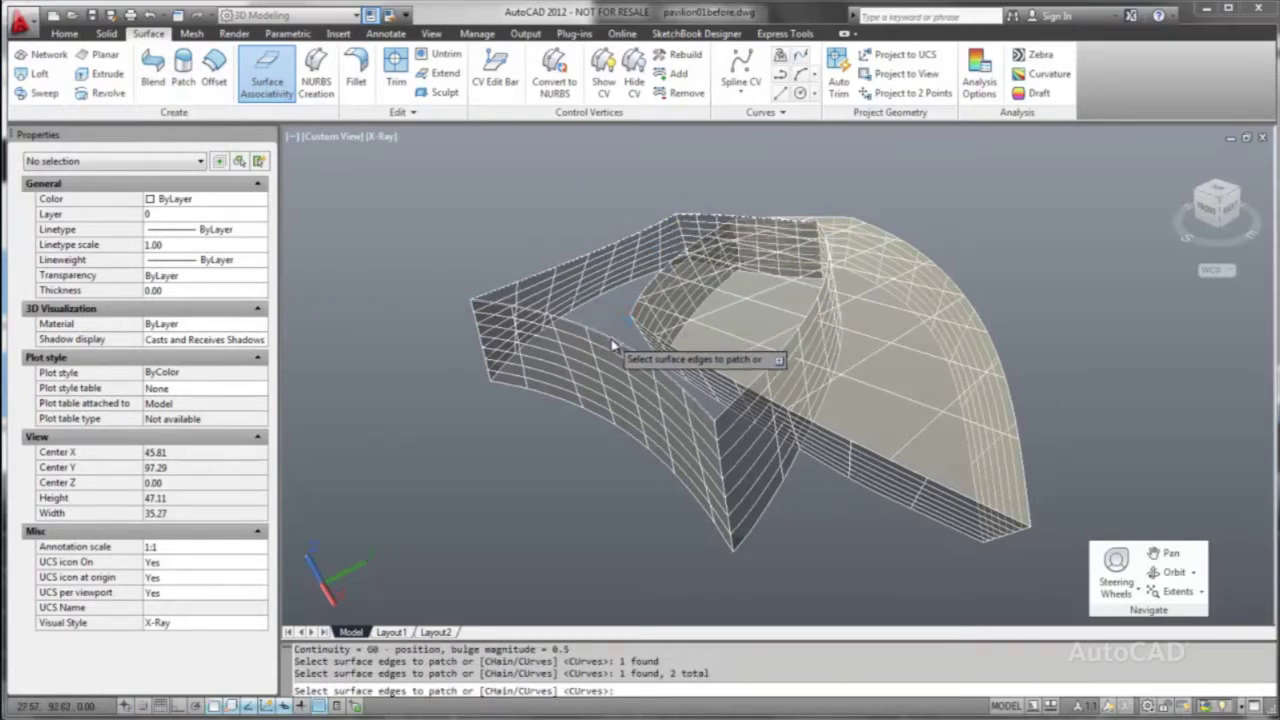
left_click(648, 350)
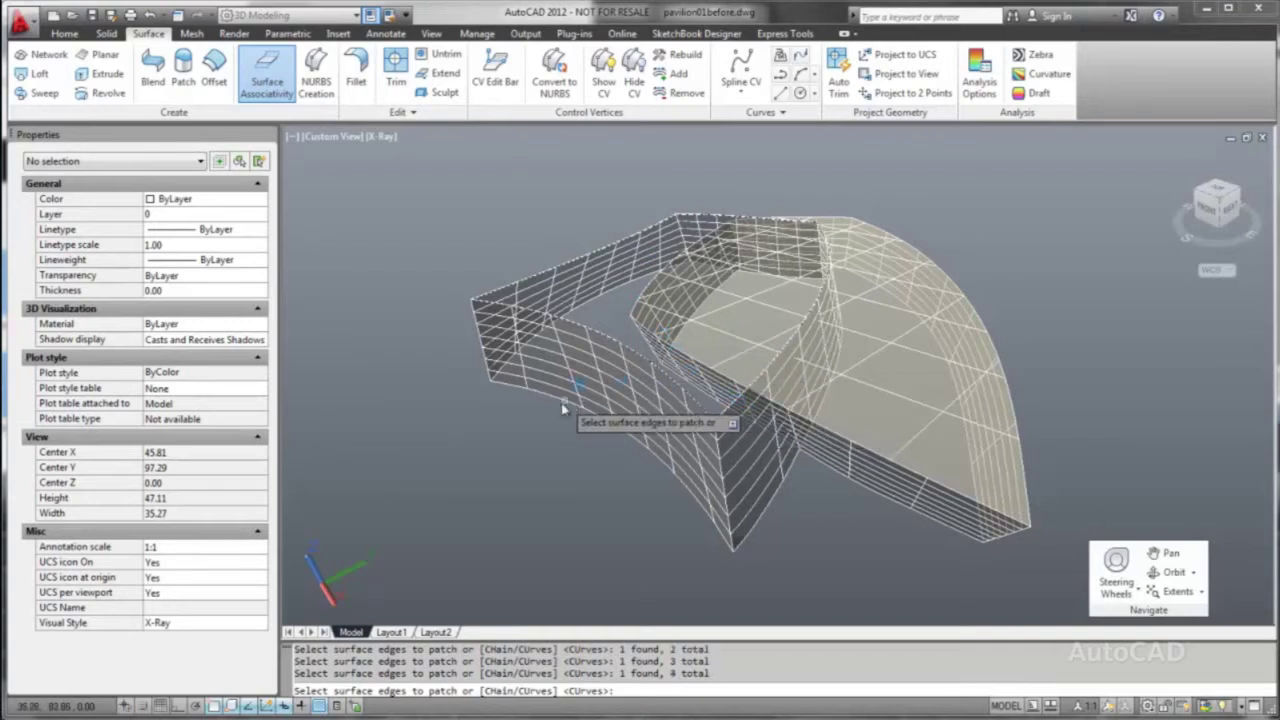
right_click(428, 350)
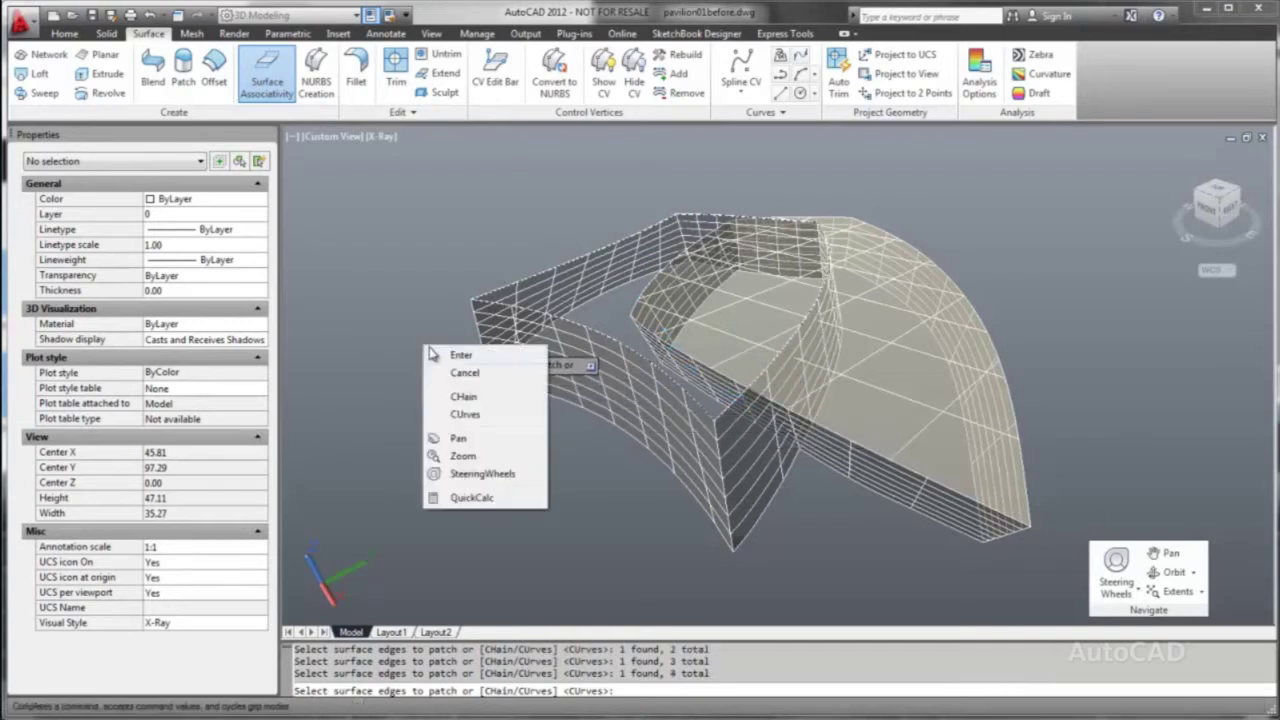
left_click(455, 356)
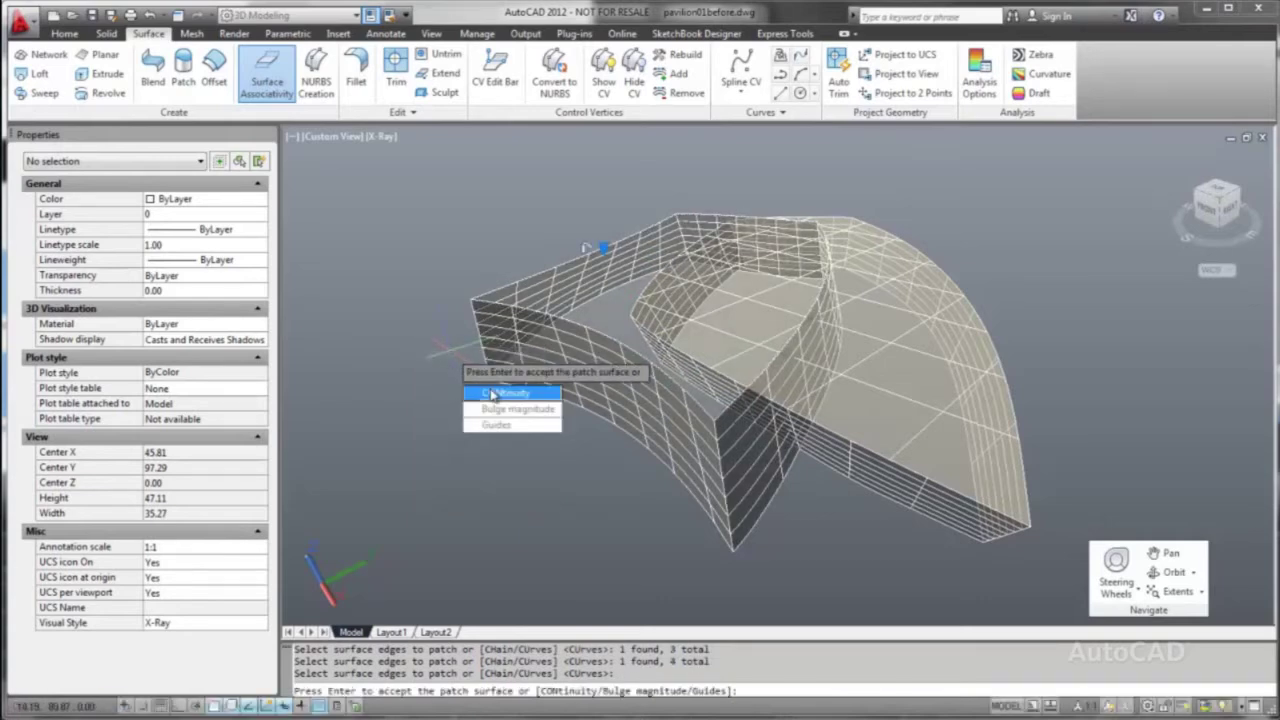
Try G1 continuity on the roof patch, set the continuity back to G0 and accept the surface
key("Return")
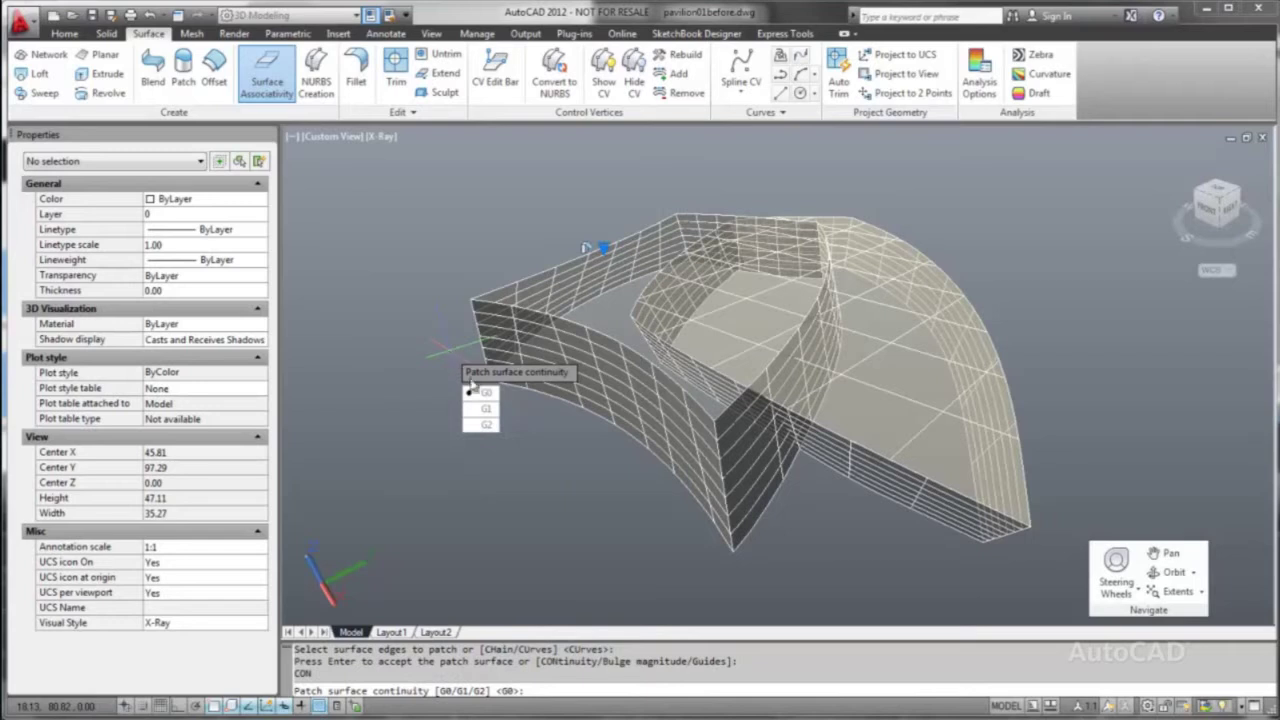
left_click(481, 410)
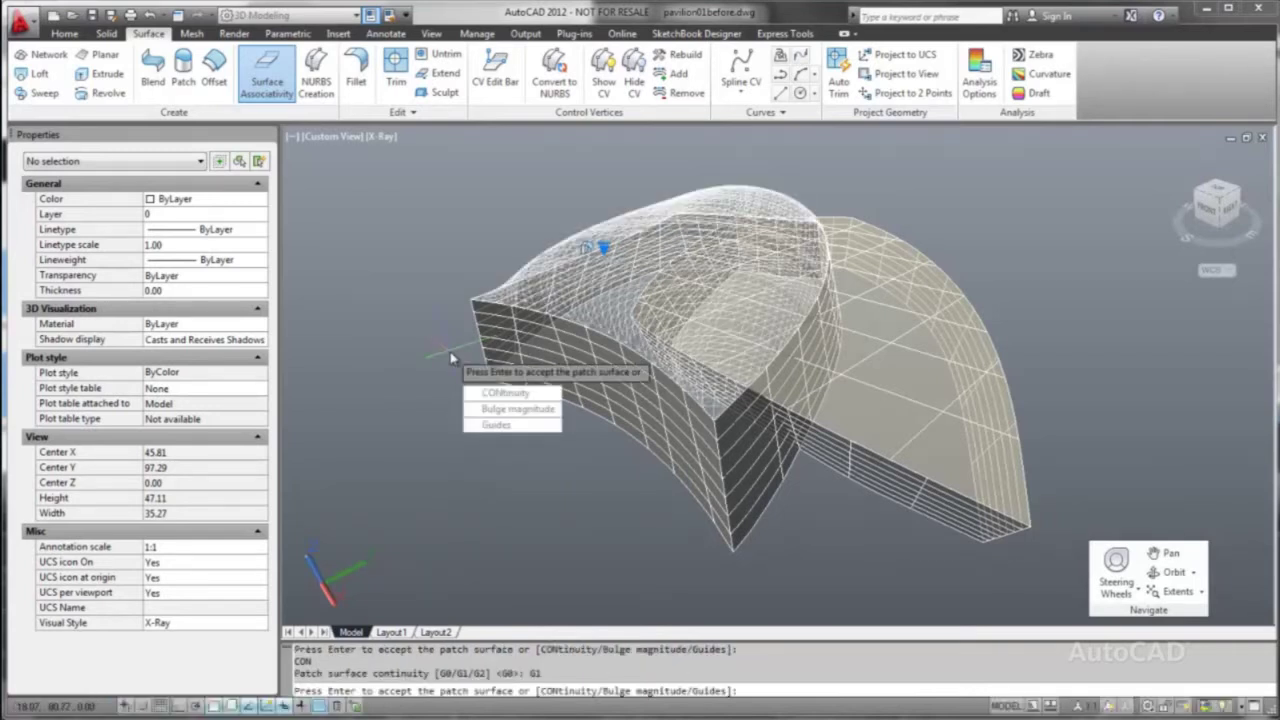
left_click(483, 393)
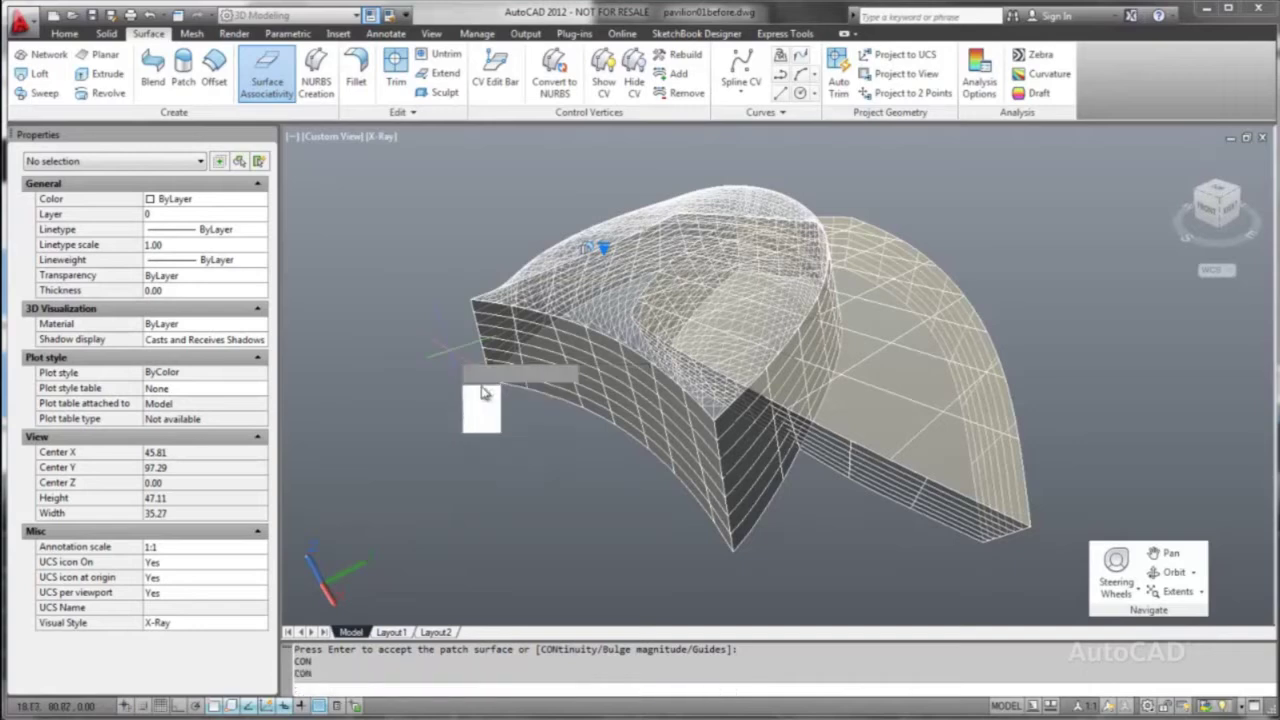
left_click(479, 393)
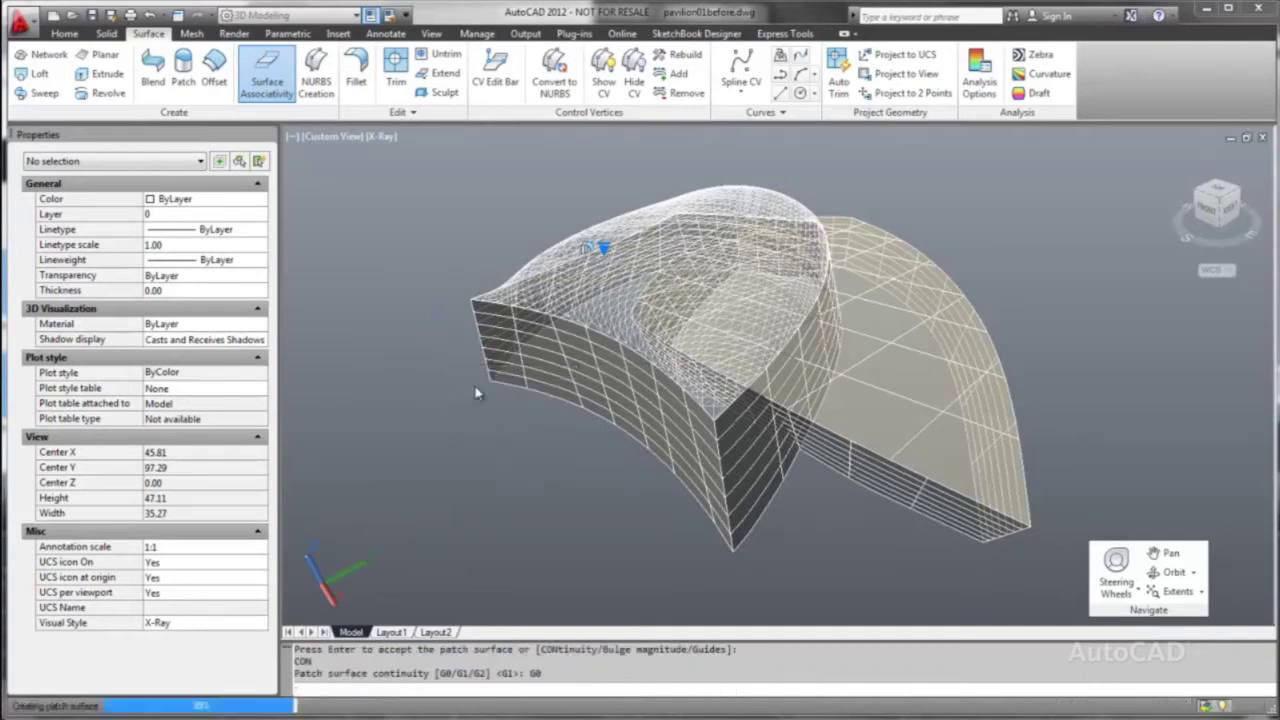
key("Return")
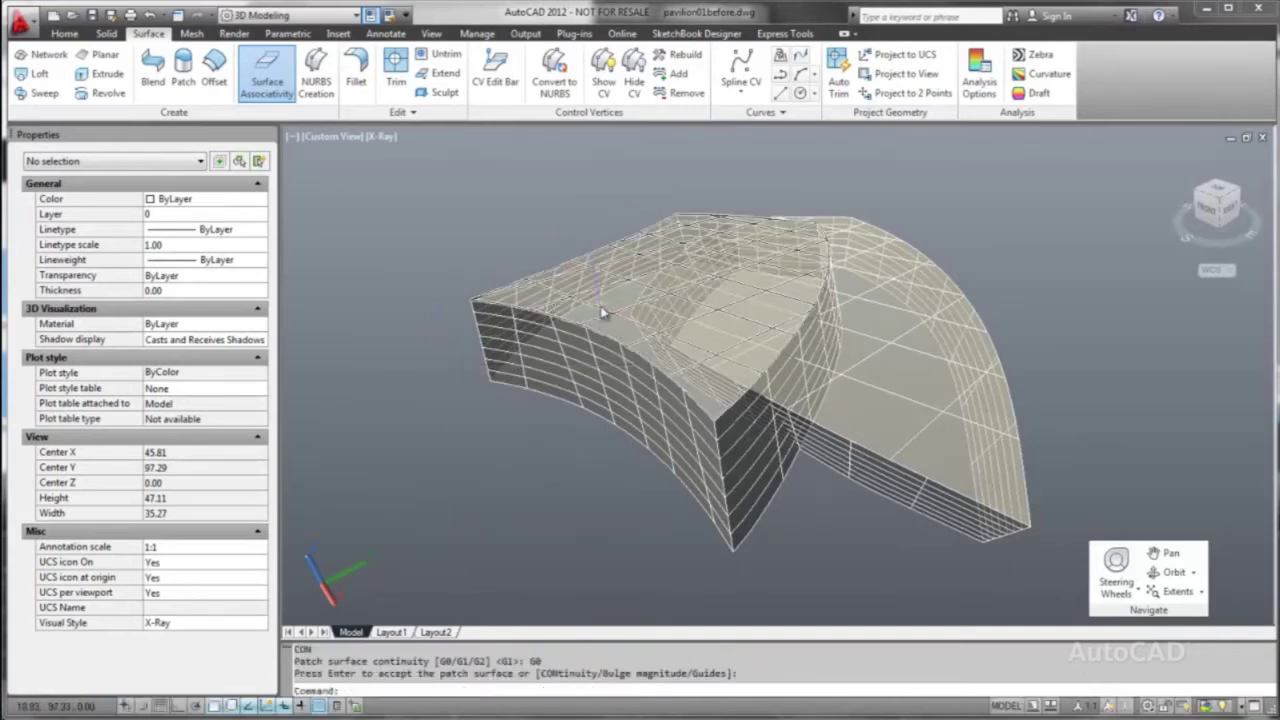
Examine the new roof patch from beneath the model using the saved view "under"
left_click_drag(606, 320, 665, 295)
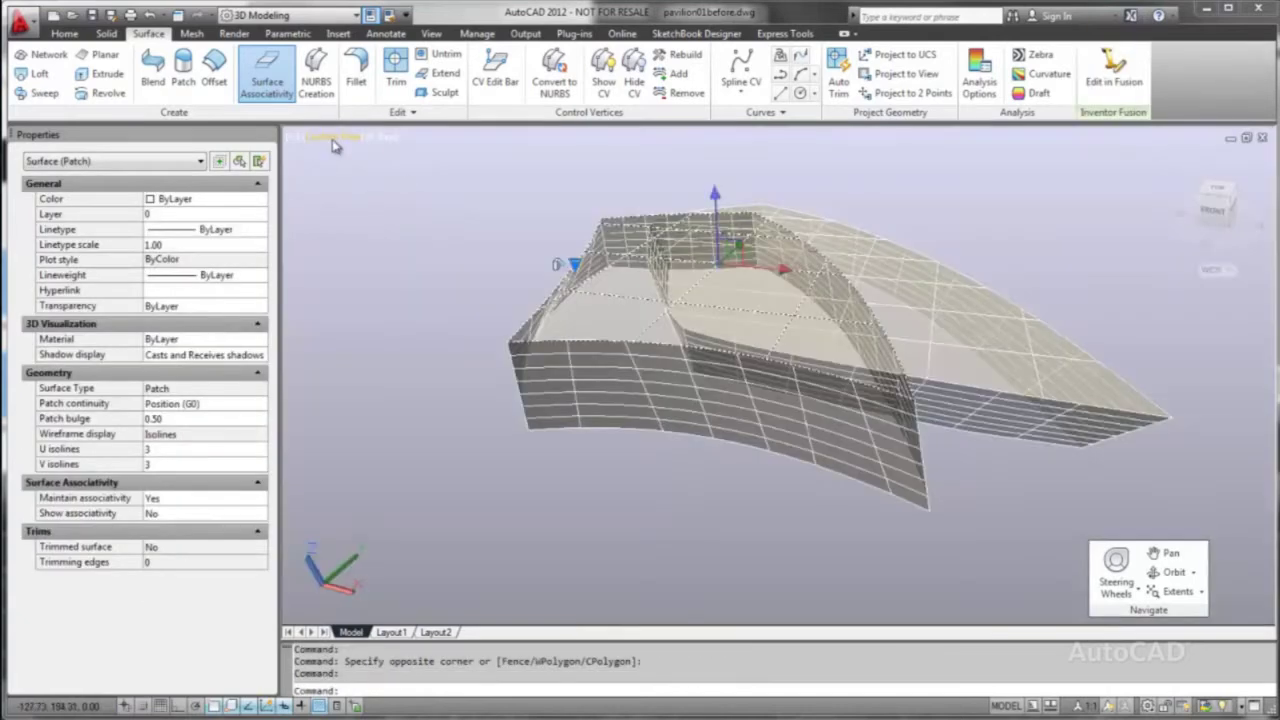
left_click(336, 140)
mouse_move(387, 158)
left_click(292, 190)
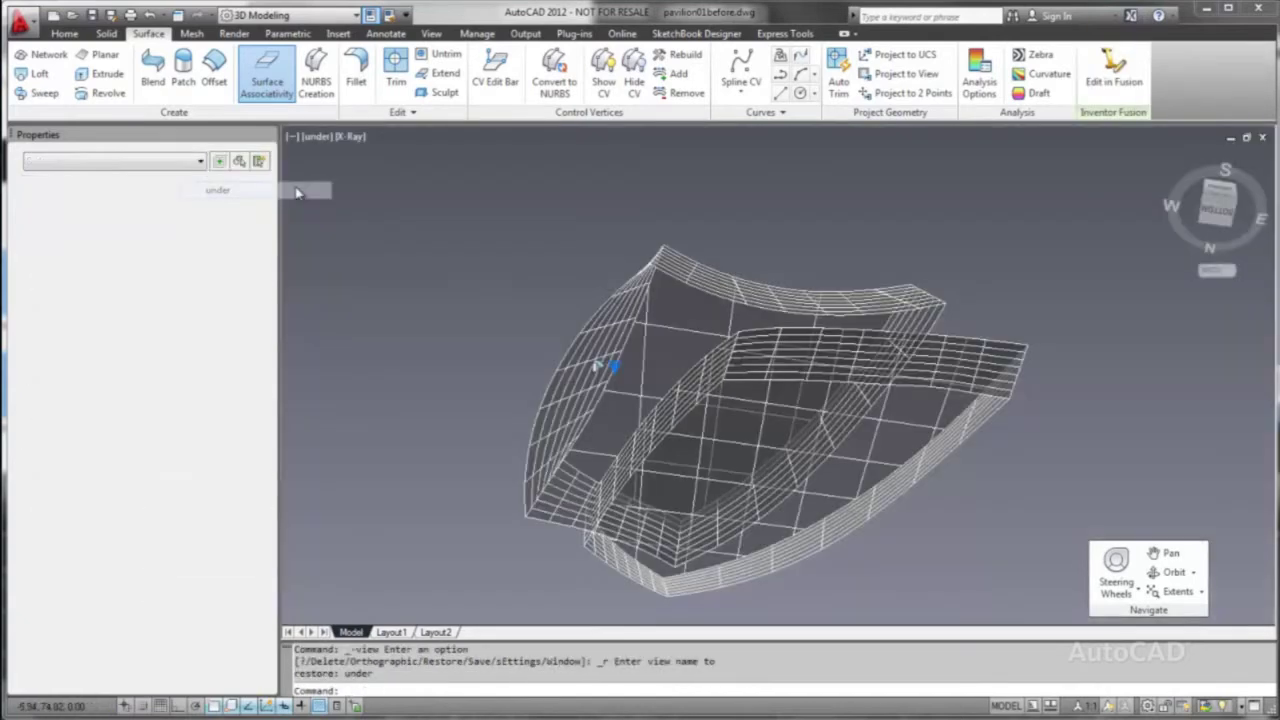
Try to project the upper boundary of the second volume's inner wall along the UCS Z axis with Project to UCS
left_click(66, 34)
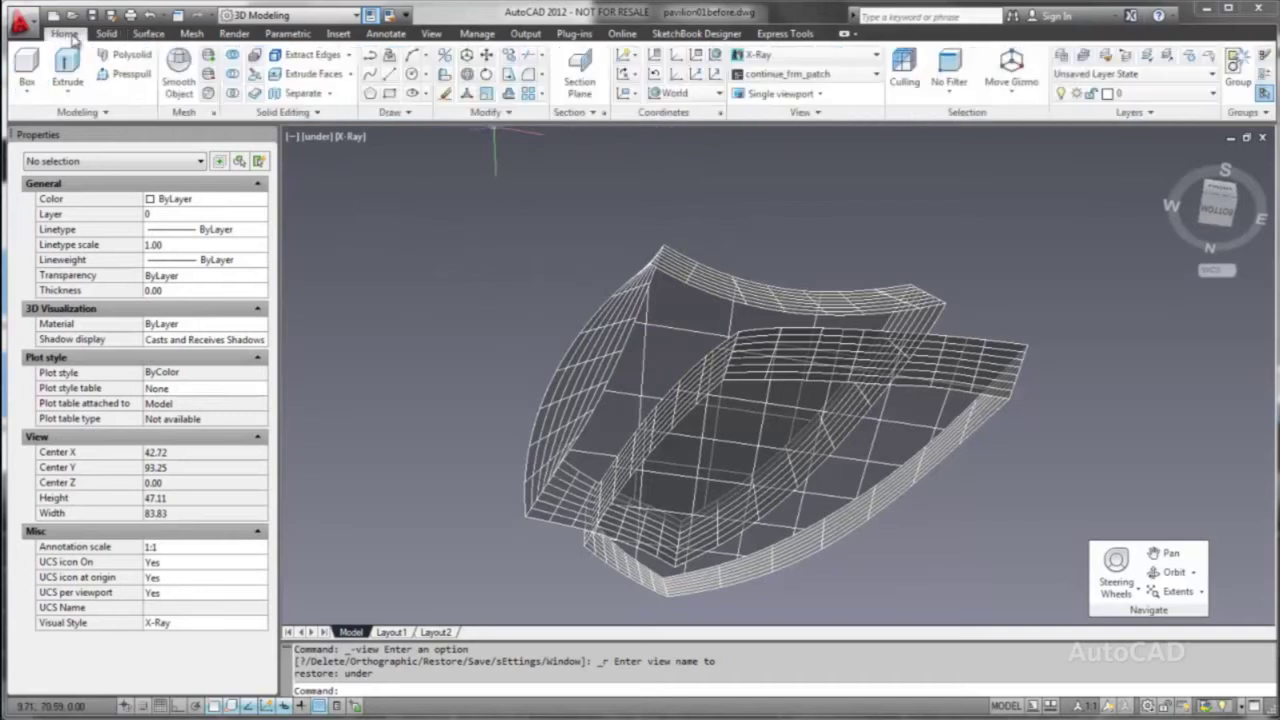
left_click(148, 33)
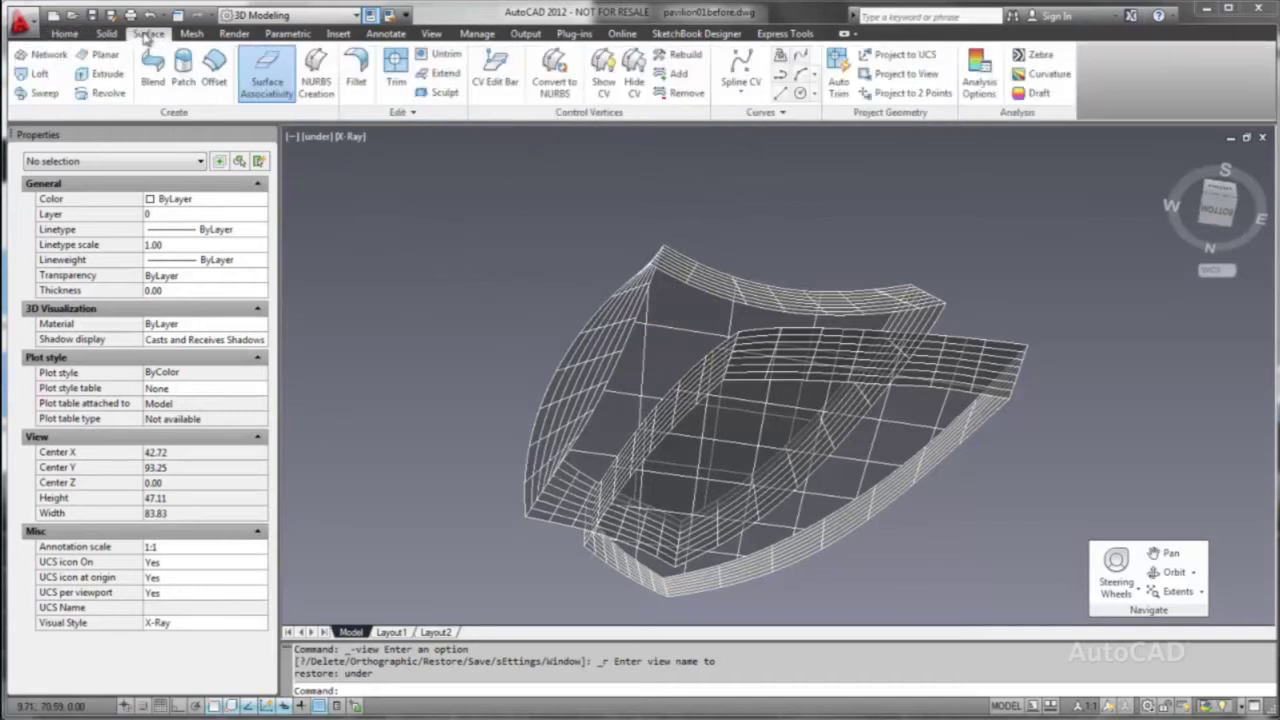
left_click(880, 56)
left_click(710, 357)
left_click(709, 355)
right_click(769, 226)
left_click(795, 236)
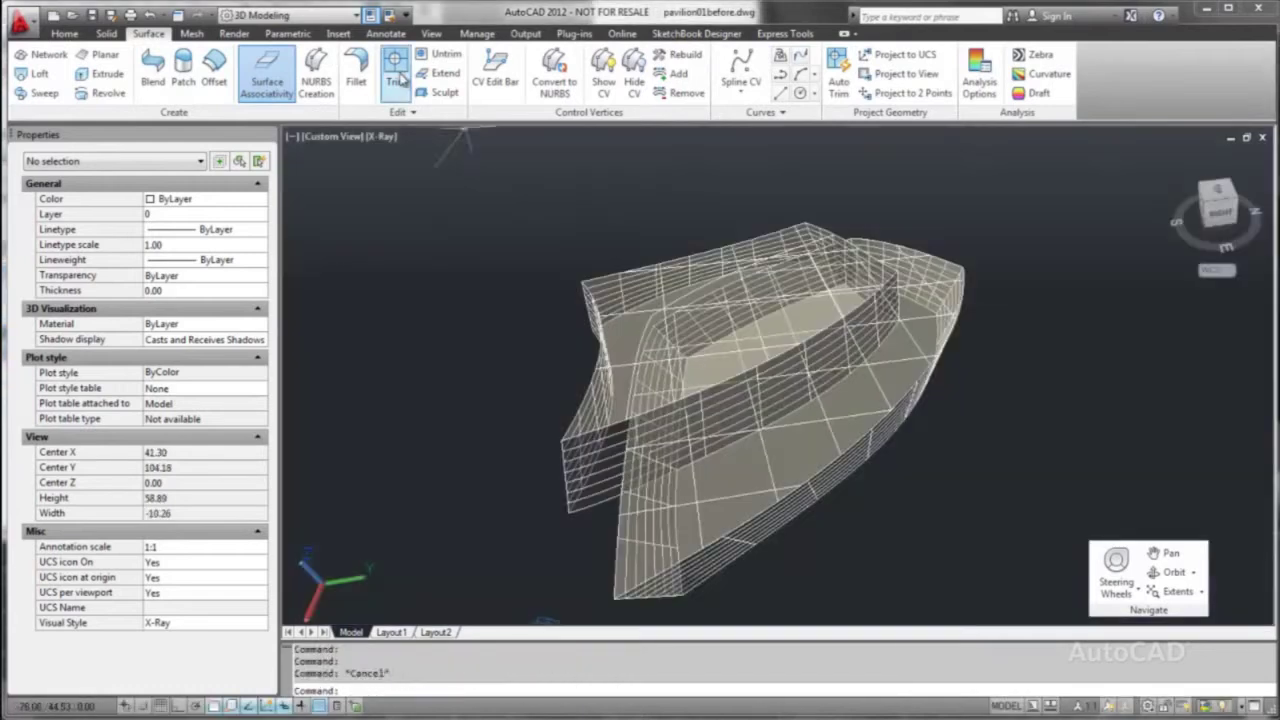
Trim the area overlapping the second volume out of the first volume's roof patch, using the second volume's two inner boundaries as cutting objects
left_click(395, 75)
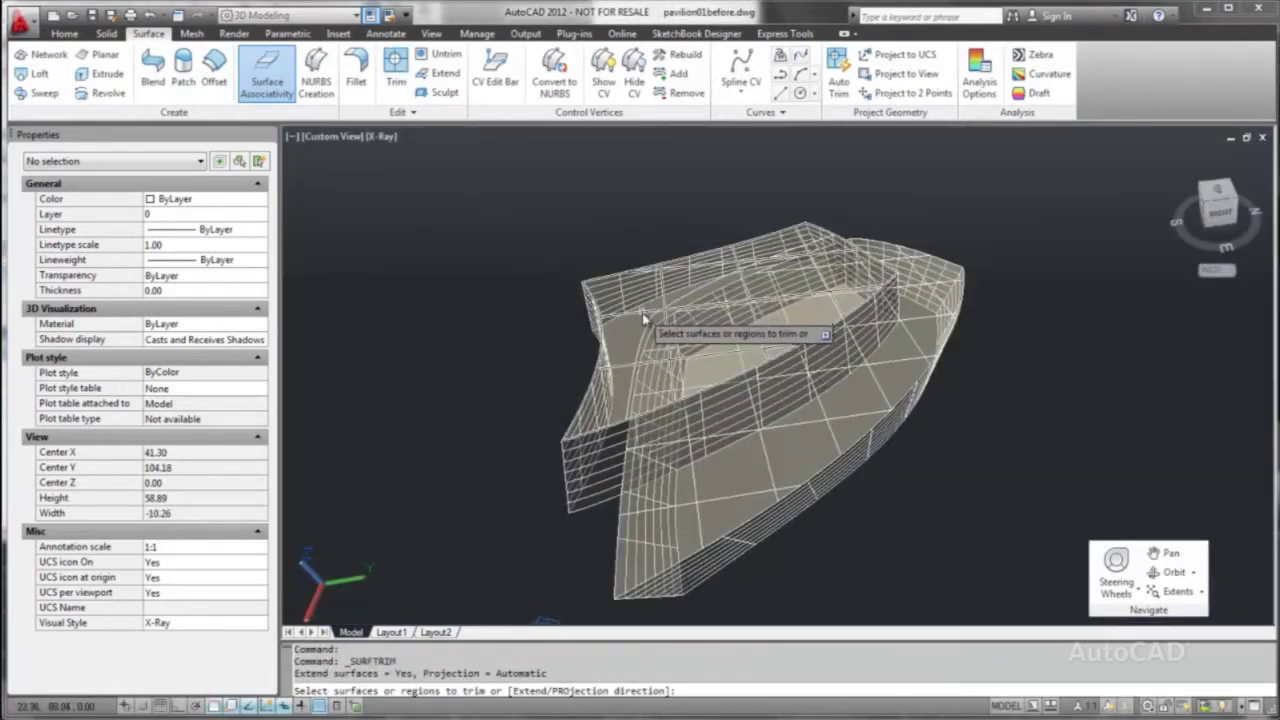
left_click(628, 306)
key("Return")
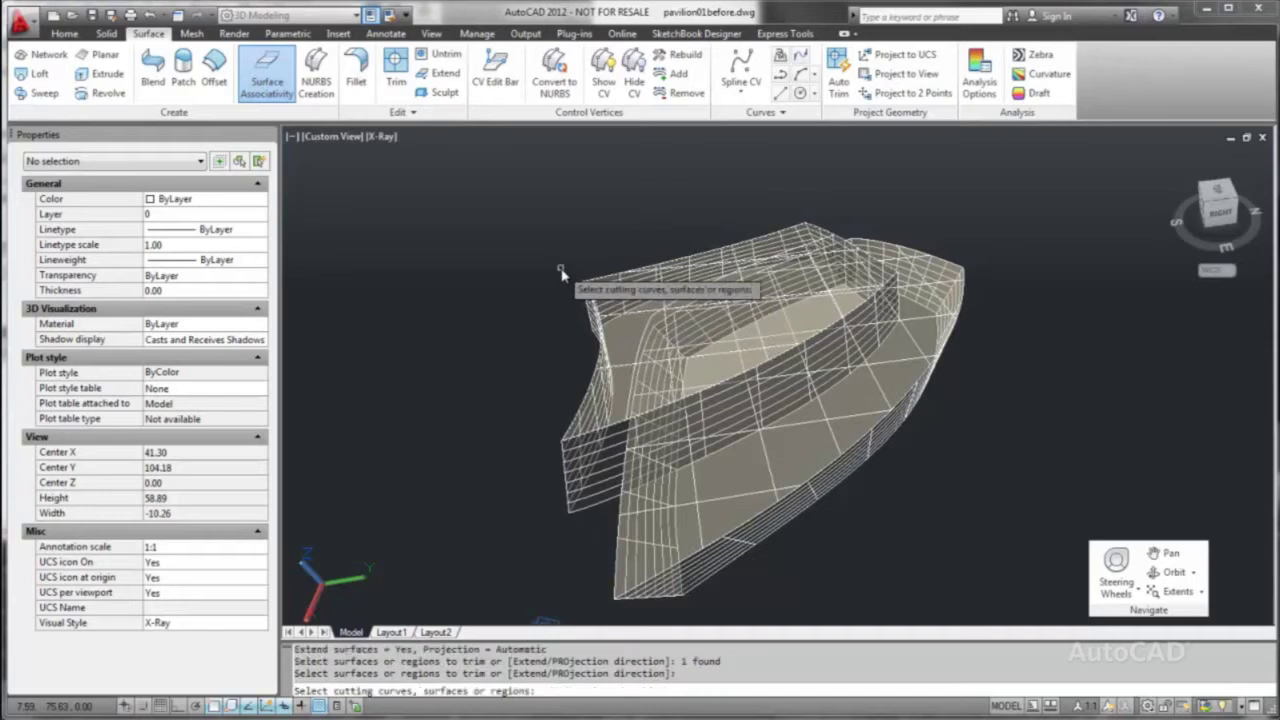
left_click(655, 330)
left_click(682, 299)
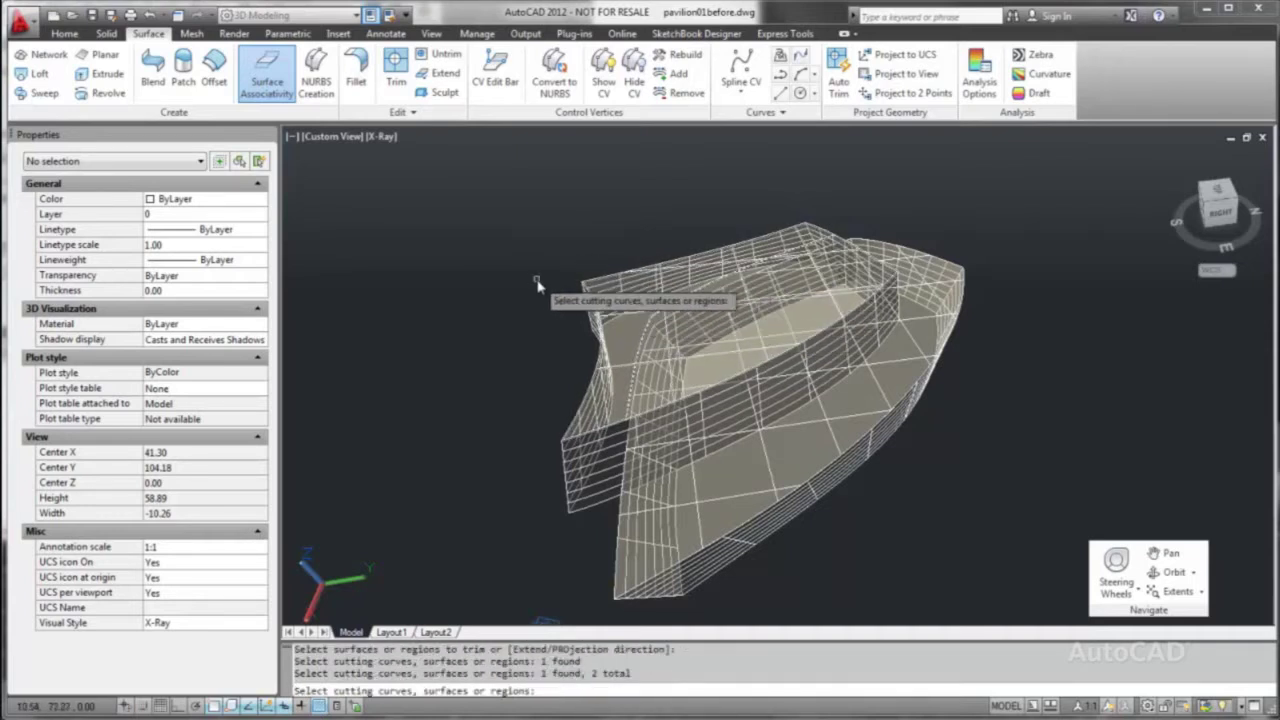
key("Return")
left_click(727, 337)
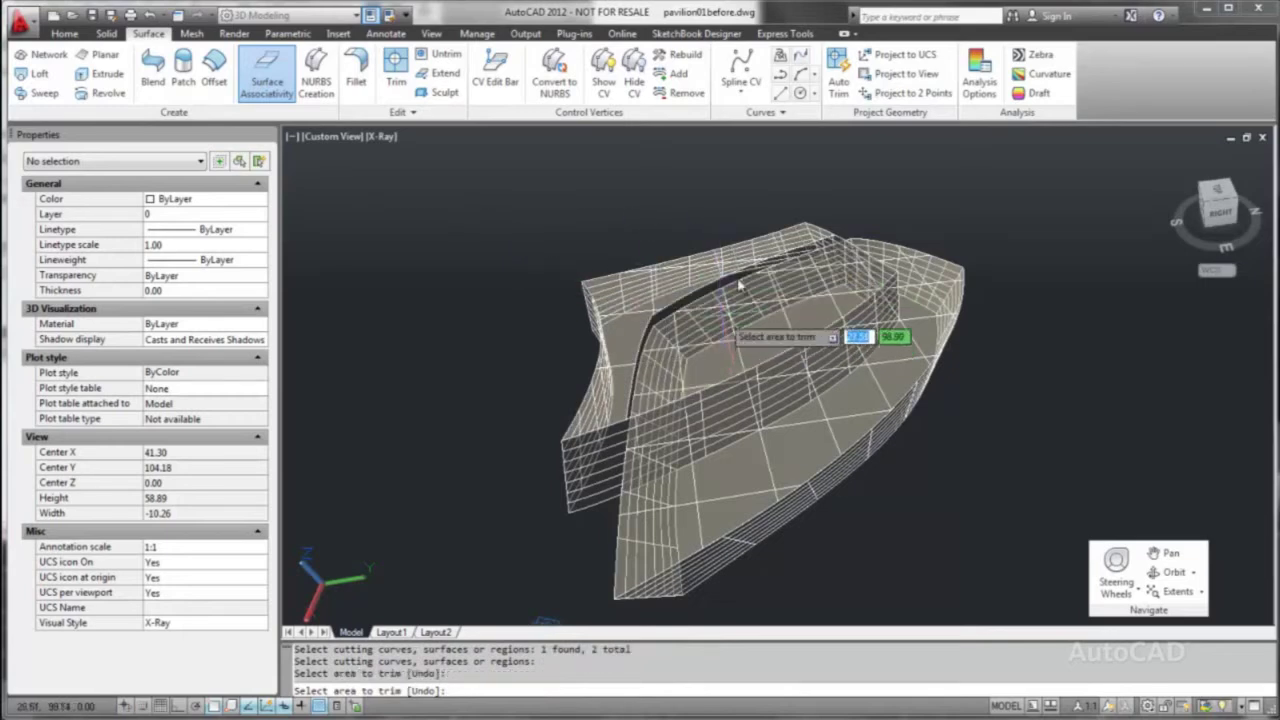
middle_click_drag(903, 216, 700, 300, "shift")
key("Escape")
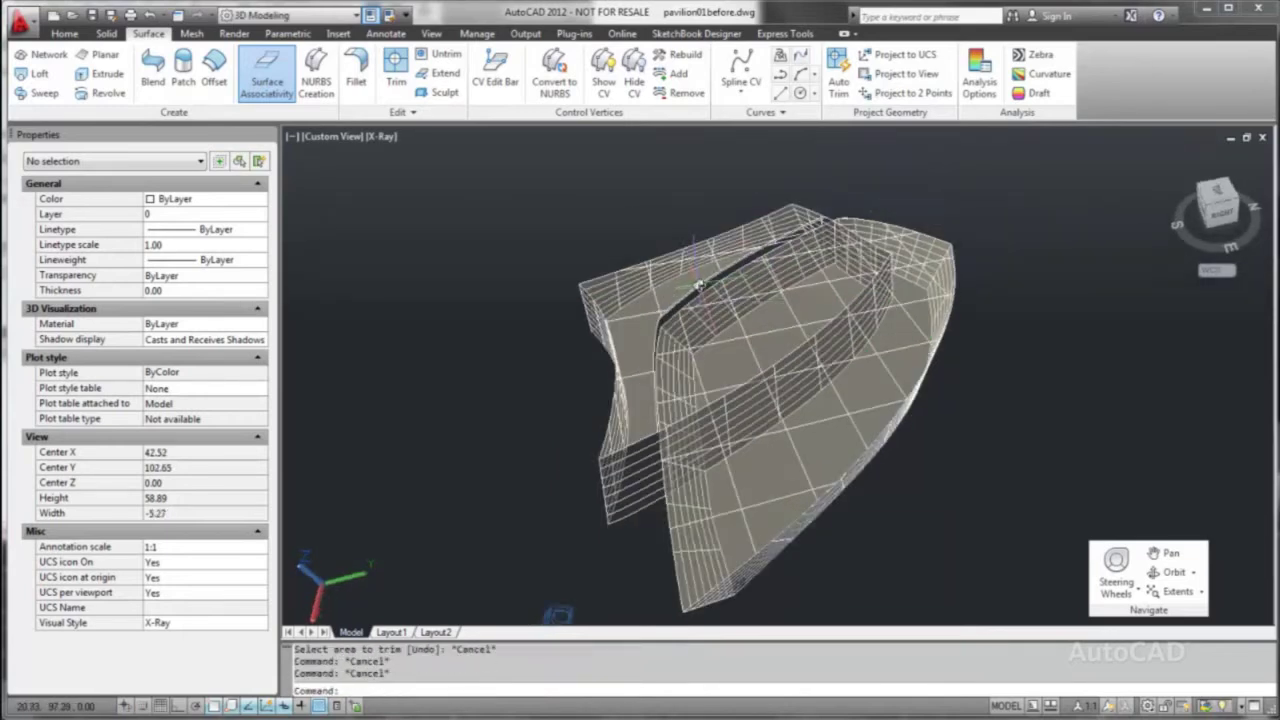
left_click(699, 287)
left_click(732, 265)
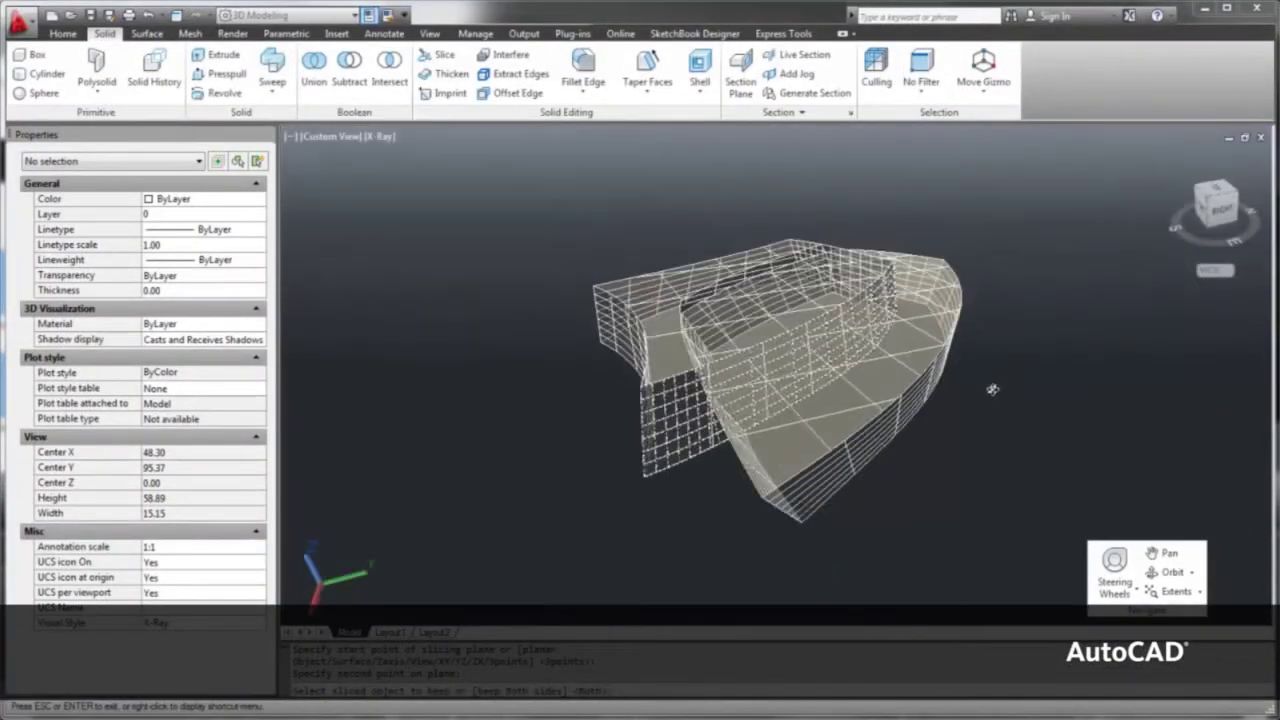
Isolate the trimmed roof surface together with the front and back end wall pieces that adjoin it
middle_click_drag(992, 389, 972, 408, "shift")
key("Escape")
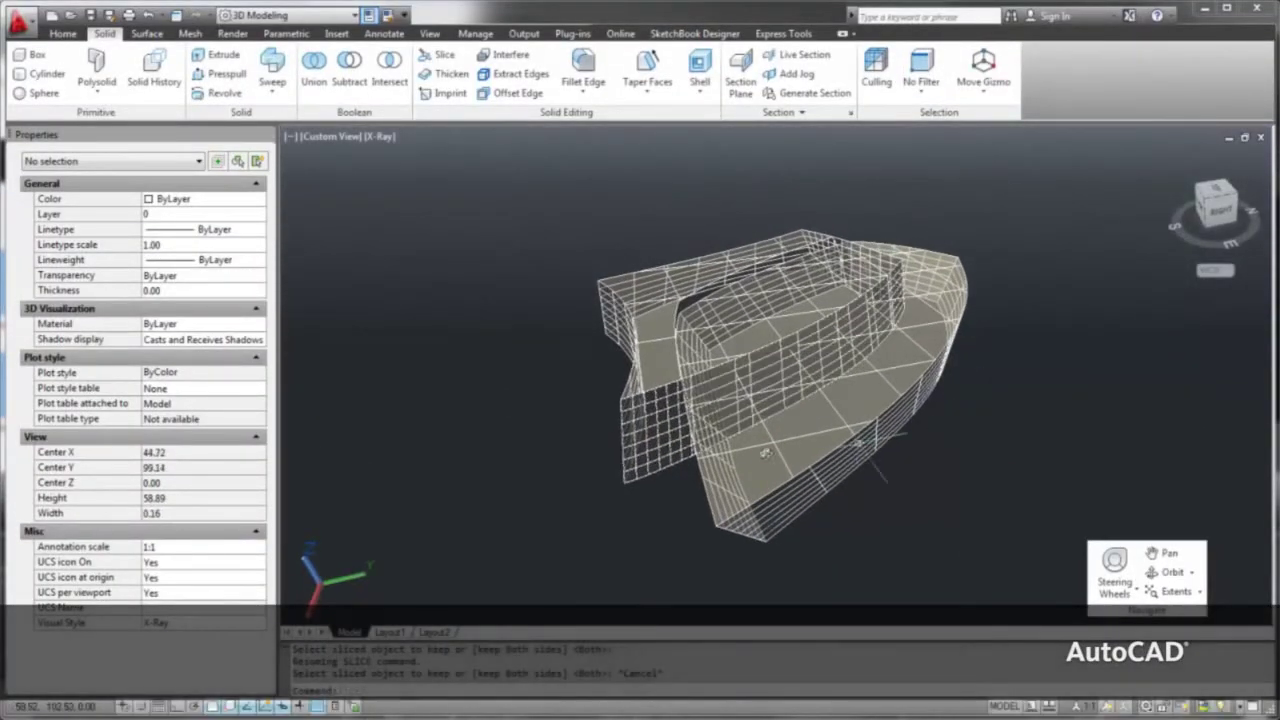
left_click(657, 450)
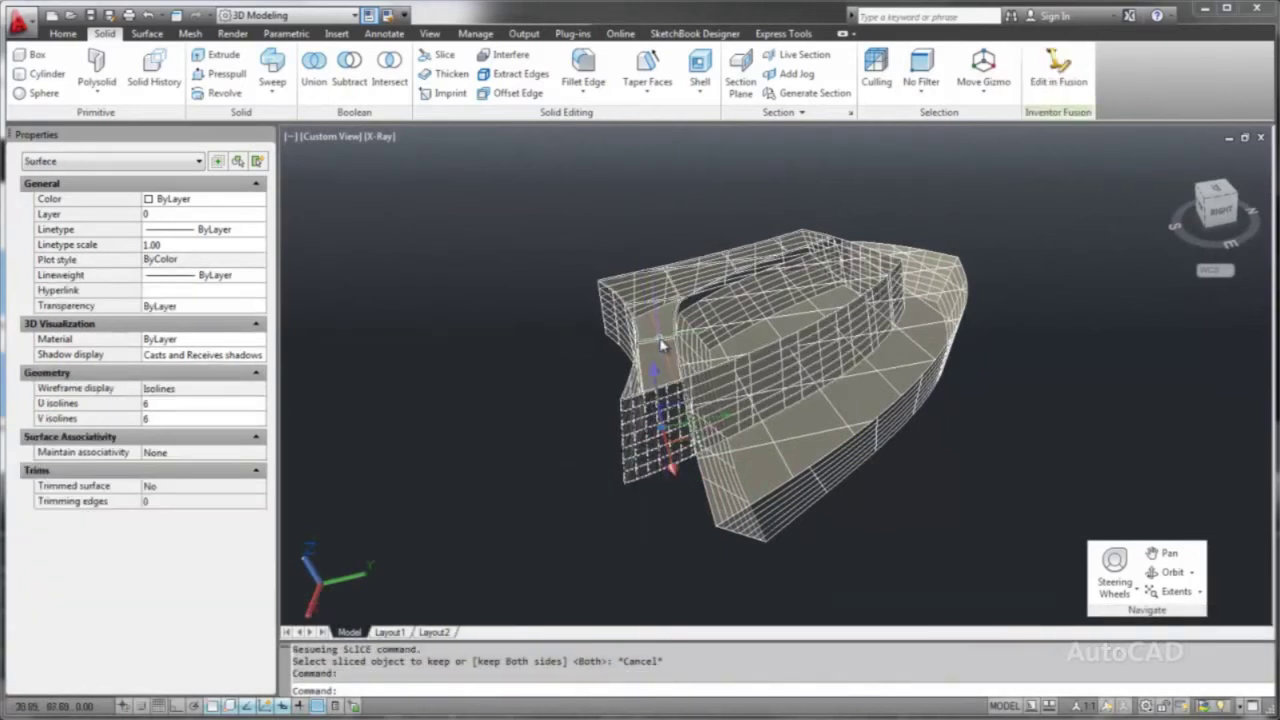
left_click(720, 330)
left_click(835, 245)
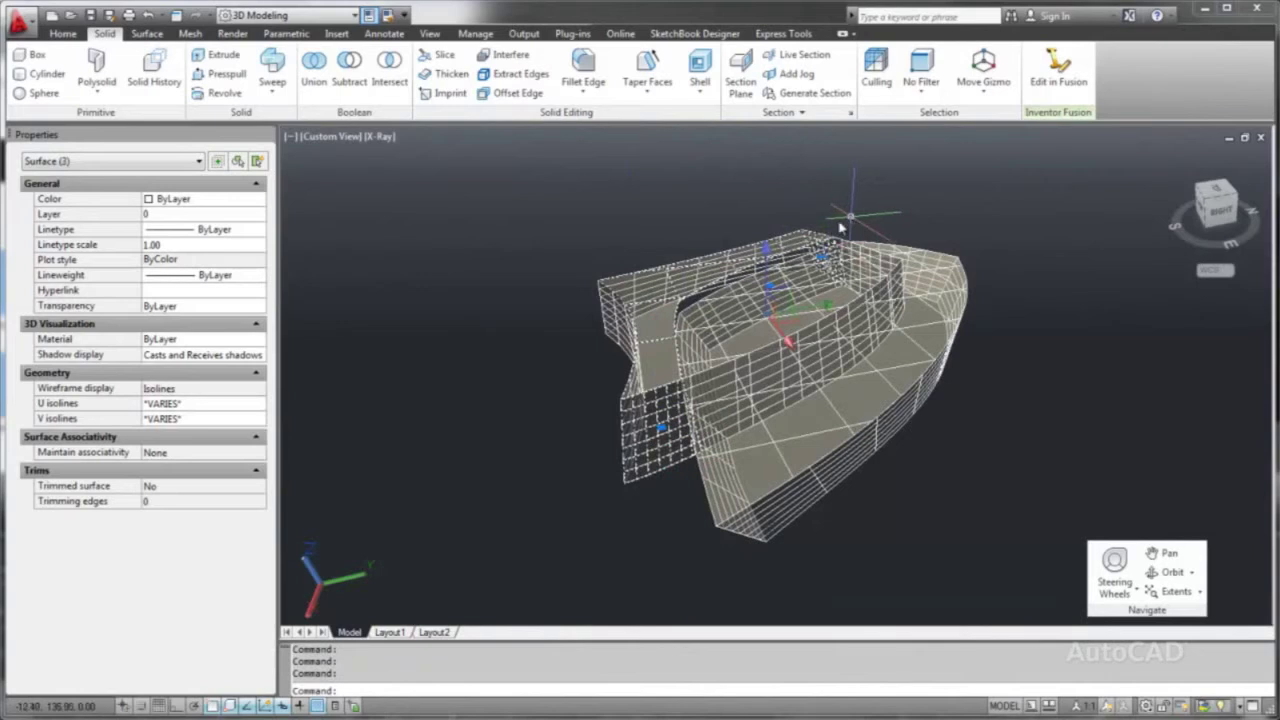
right_click(598, 248)
mouse_move(657, 400)
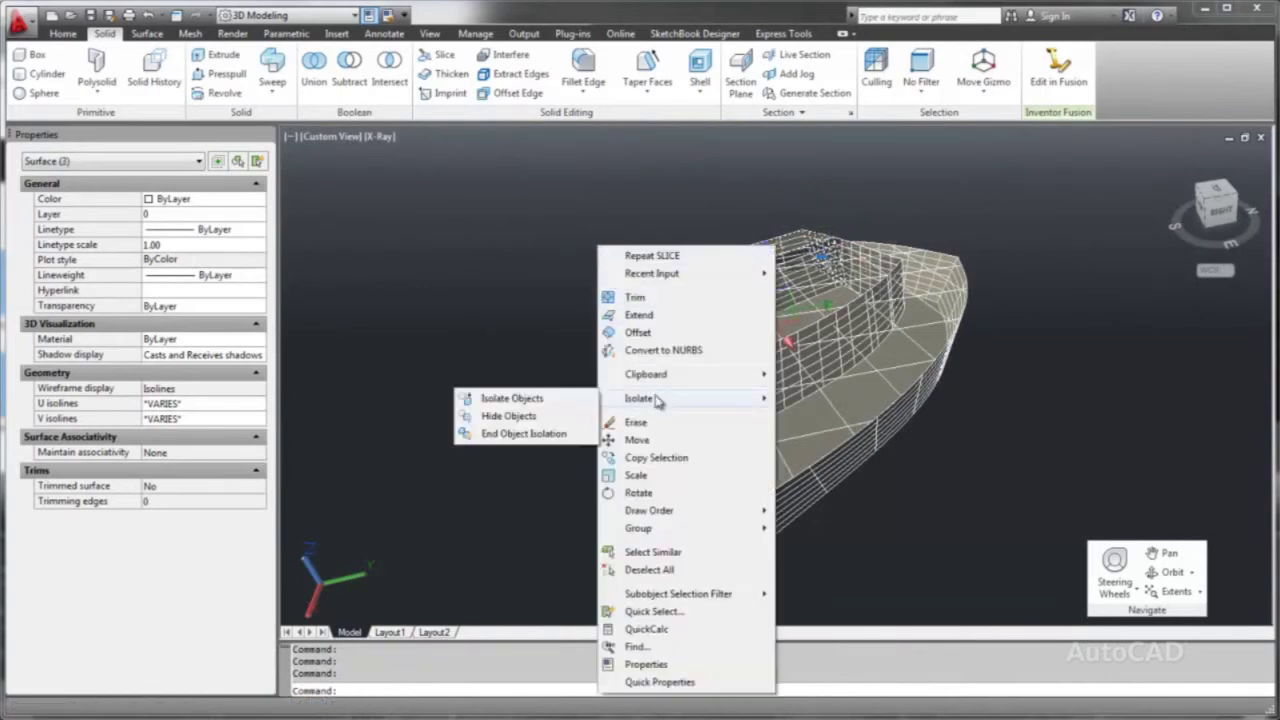
left_click(589, 399)
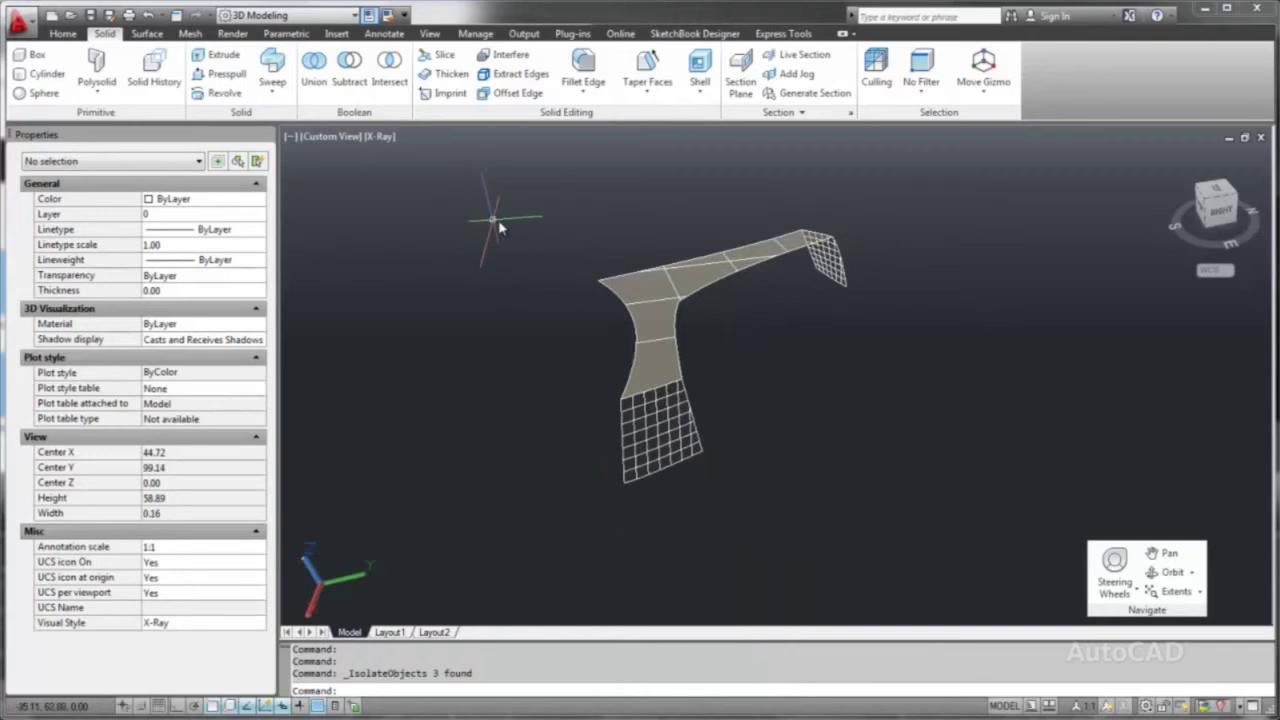
Fillet the edge between the trimmed roof and the front end wall piece with a radius of 0.13, trimming the surfaces
left_click(147, 33)
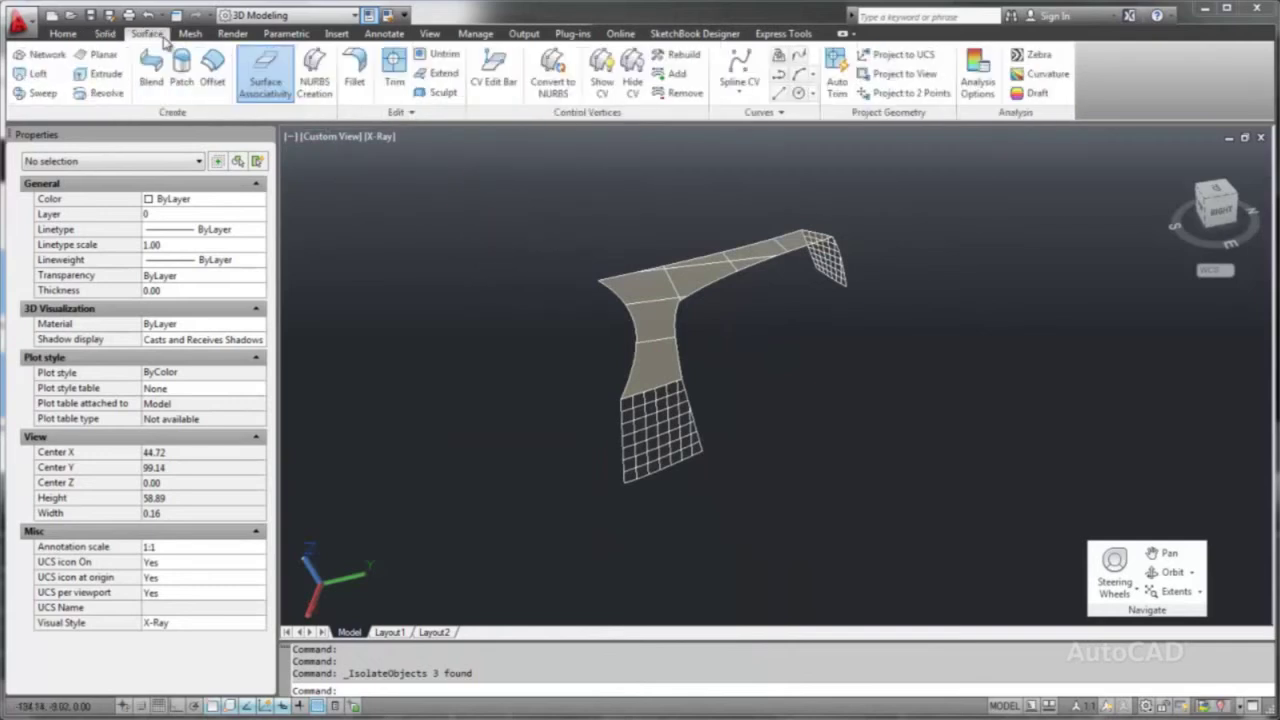
left_click(358, 66)
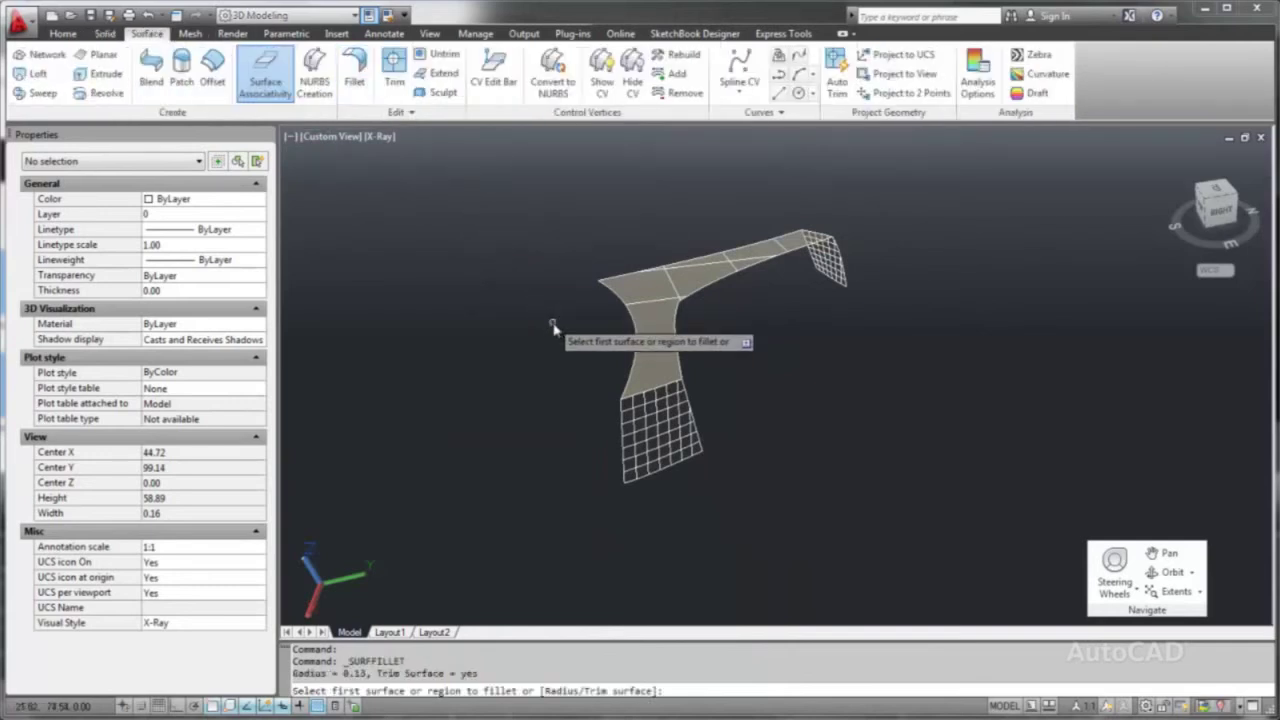
left_click(655, 398)
left_click(658, 408)
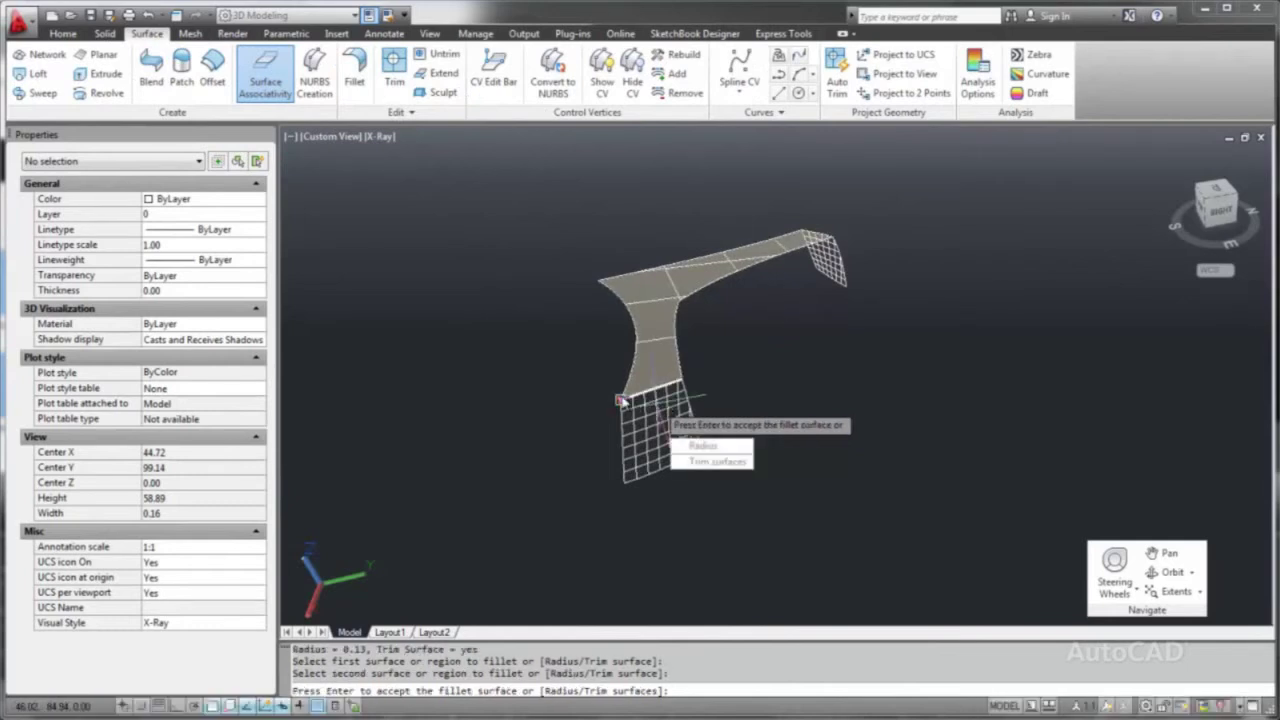
left_click(621, 400)
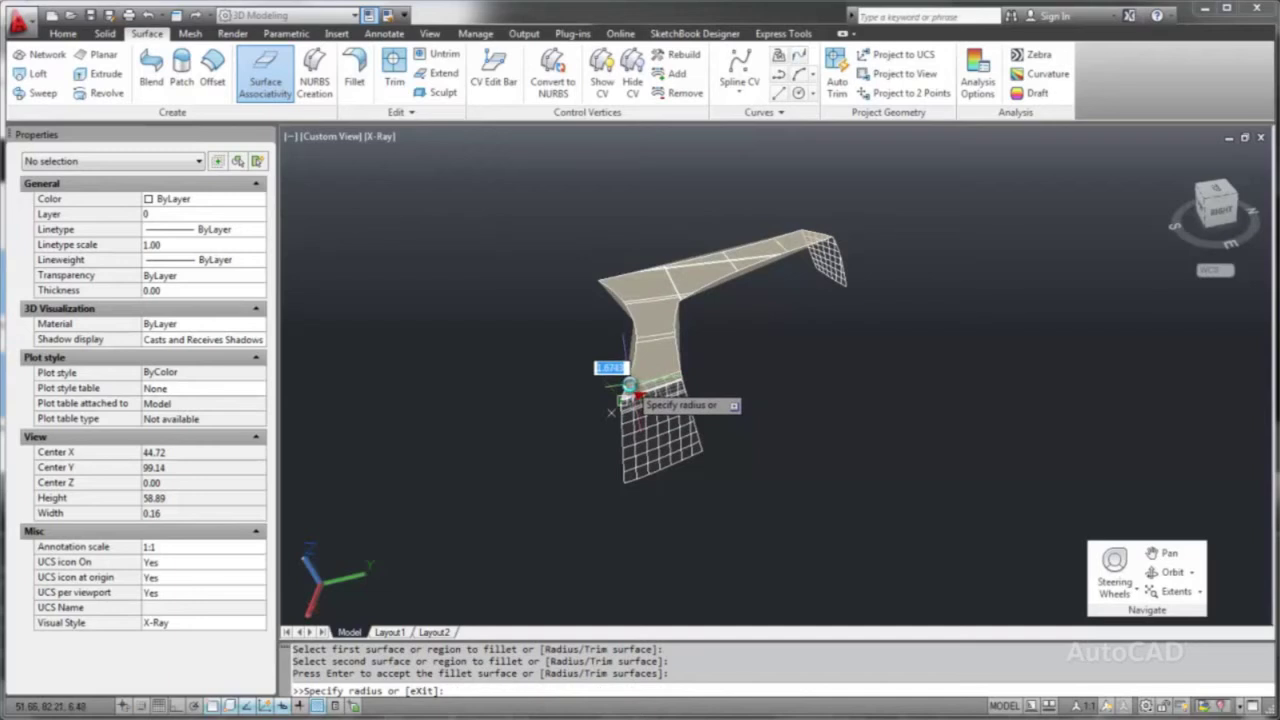
key("Return")
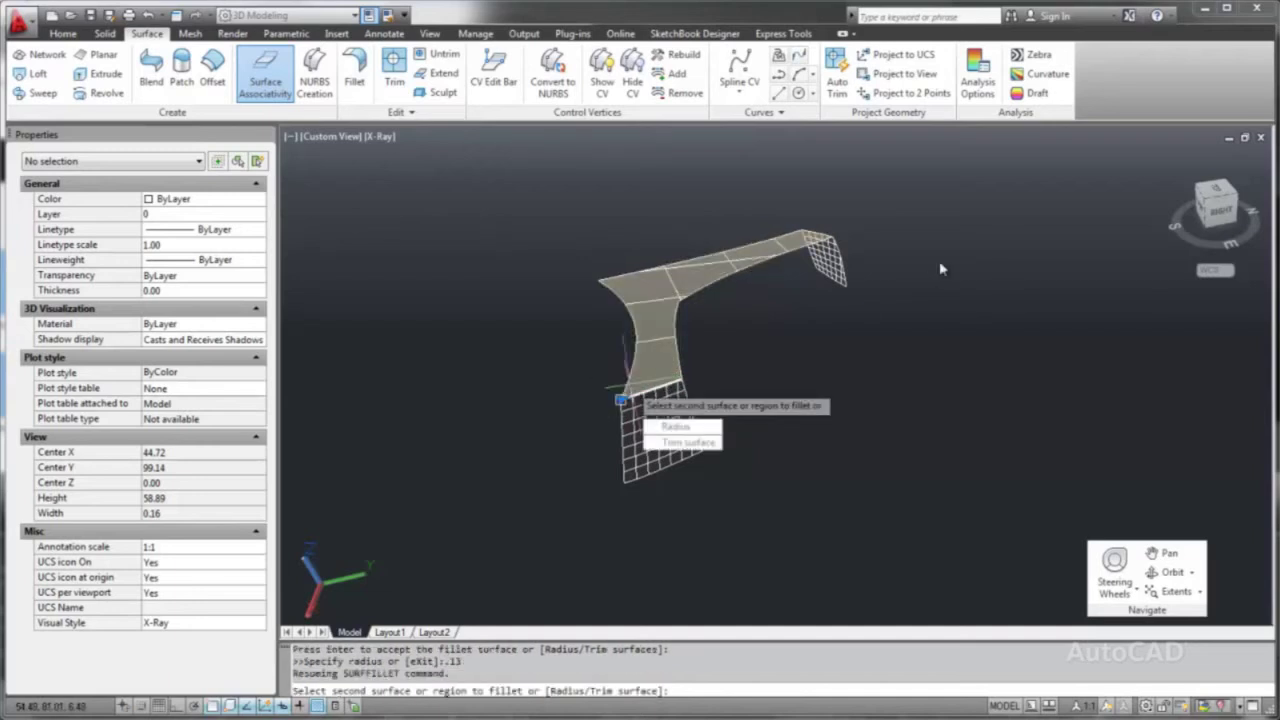
key("Return")
Examine the filleted joint between the roof and its end wall pieces from both sides of the model
scroll(870, 303, "up", 3)
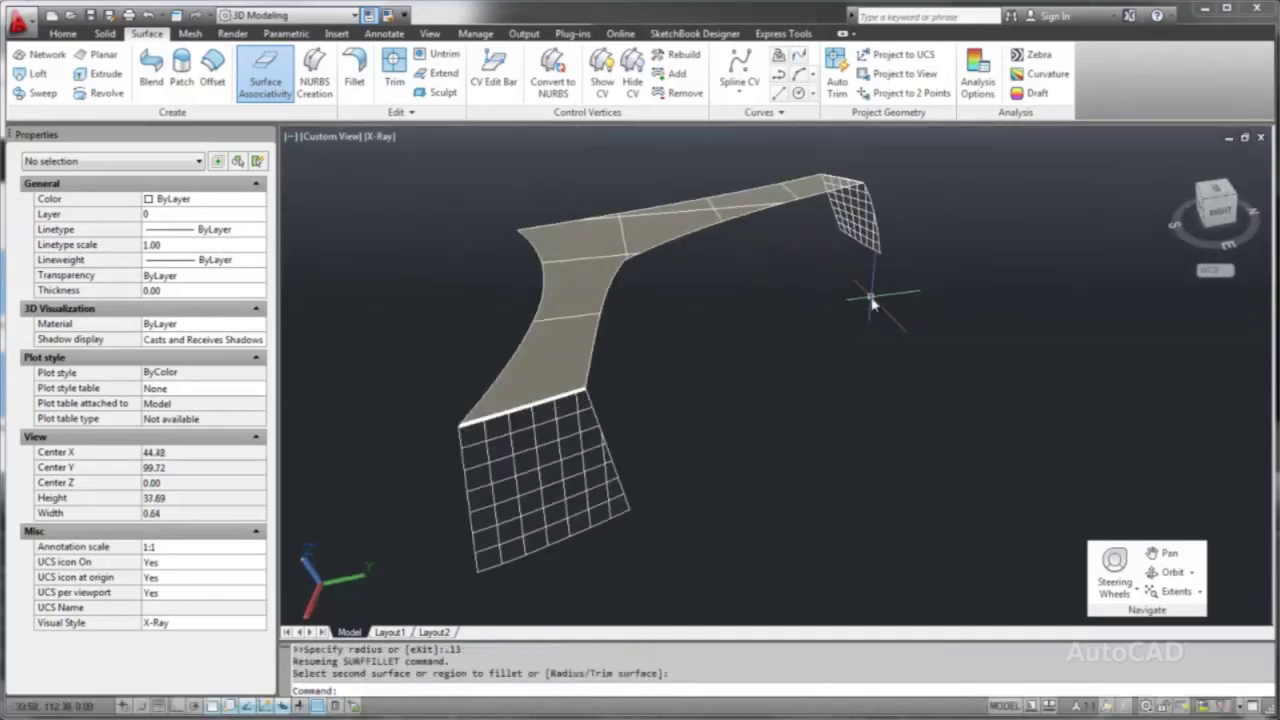
middle_click_drag(879, 303, 570, 293, "shift")
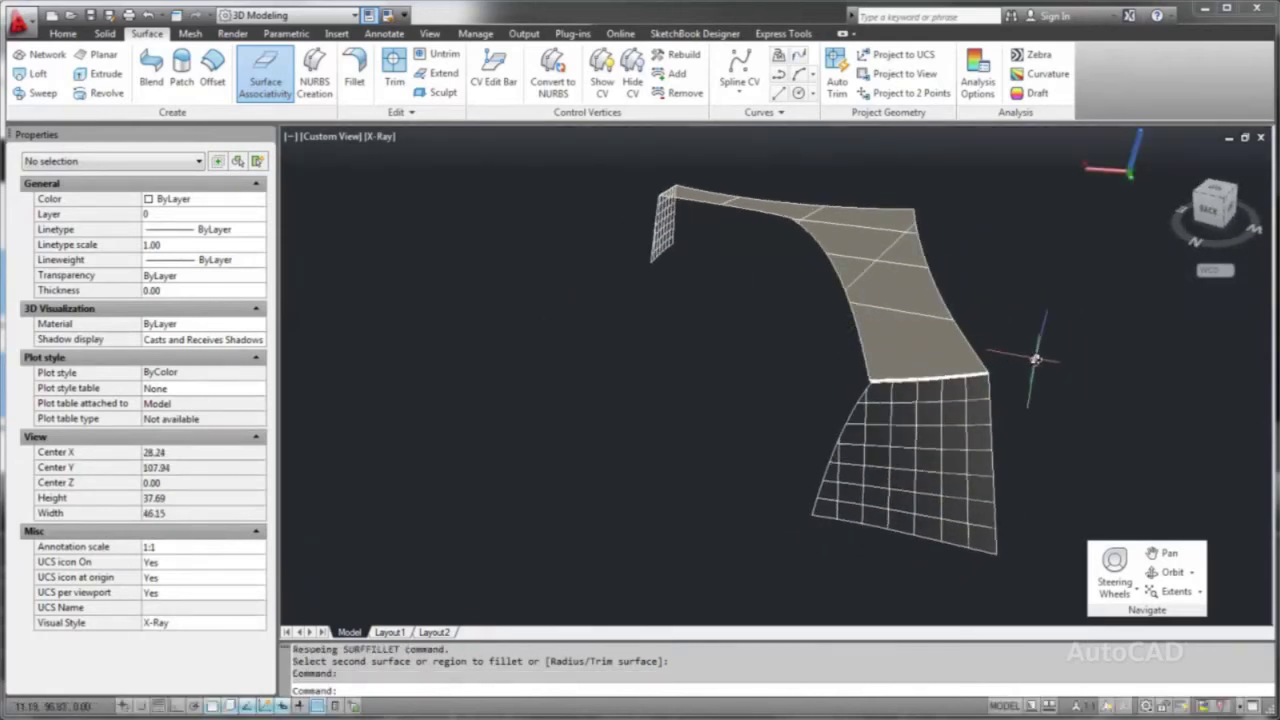
middle_click_drag(573, 331, 817, 371, "shift")
left_click(106, 34)
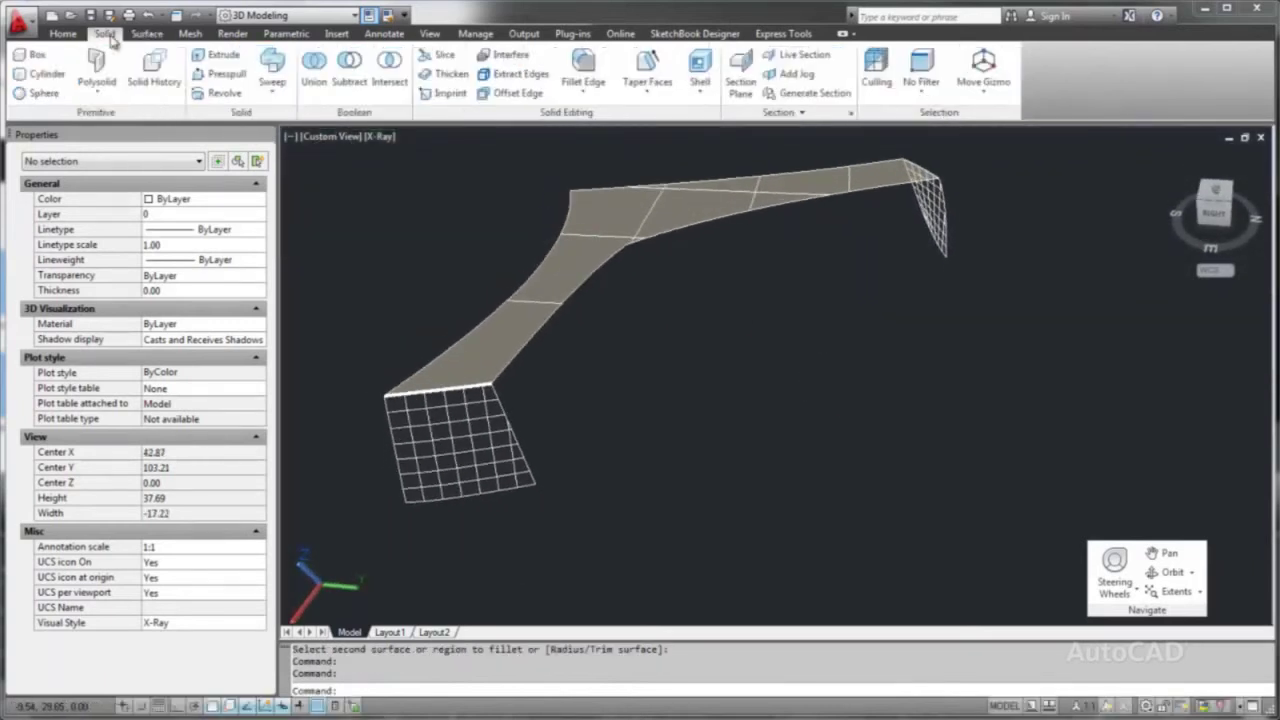
Thicken the isolated roof surface, its end wall pieces and the fillet surfaces between them with a thickness of 0.2
left_click(465, 76)
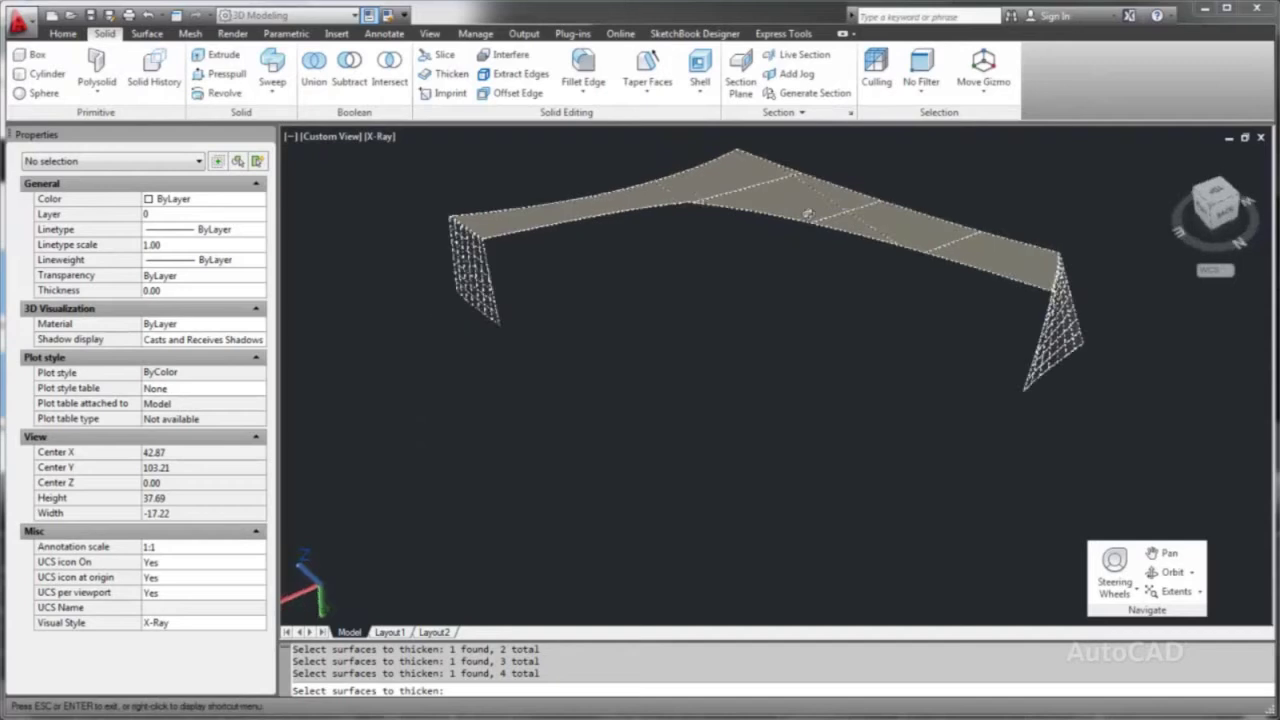
middle_click_drag(807, 213, 770, 215, "shift")
scroll(1050, 350, "up", 3)
left_click(1126, 357)
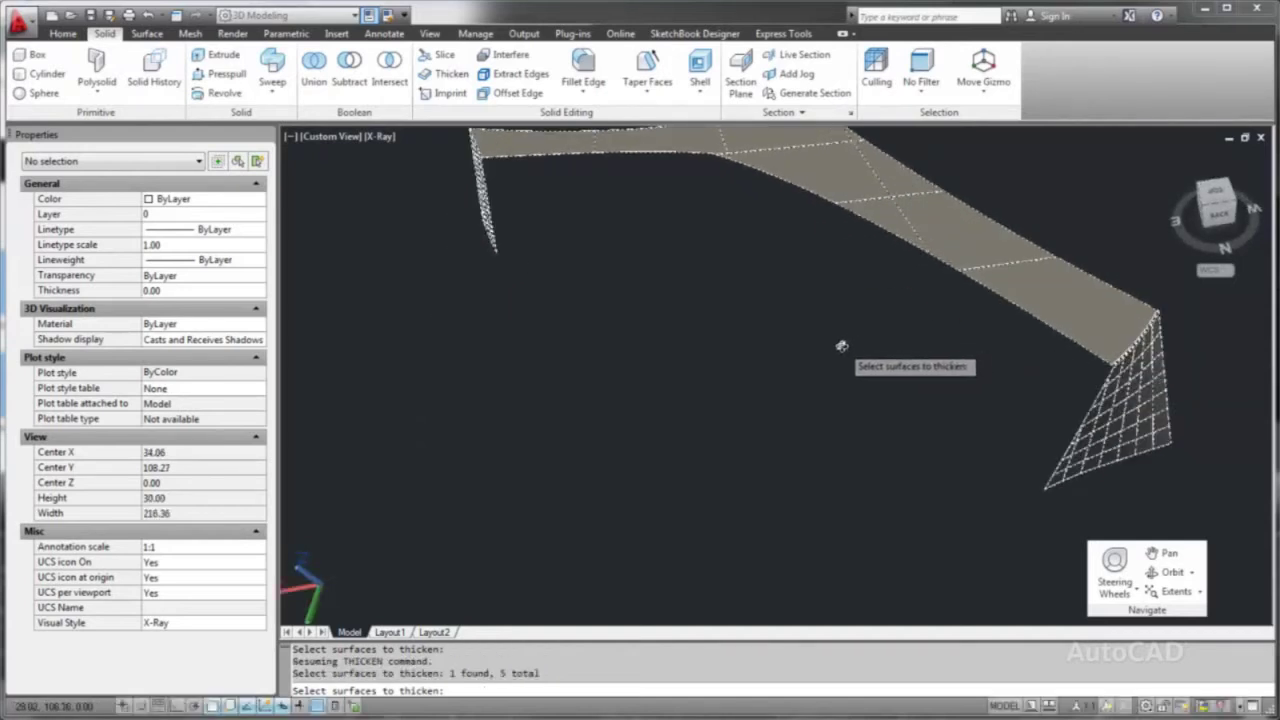
key("Return")
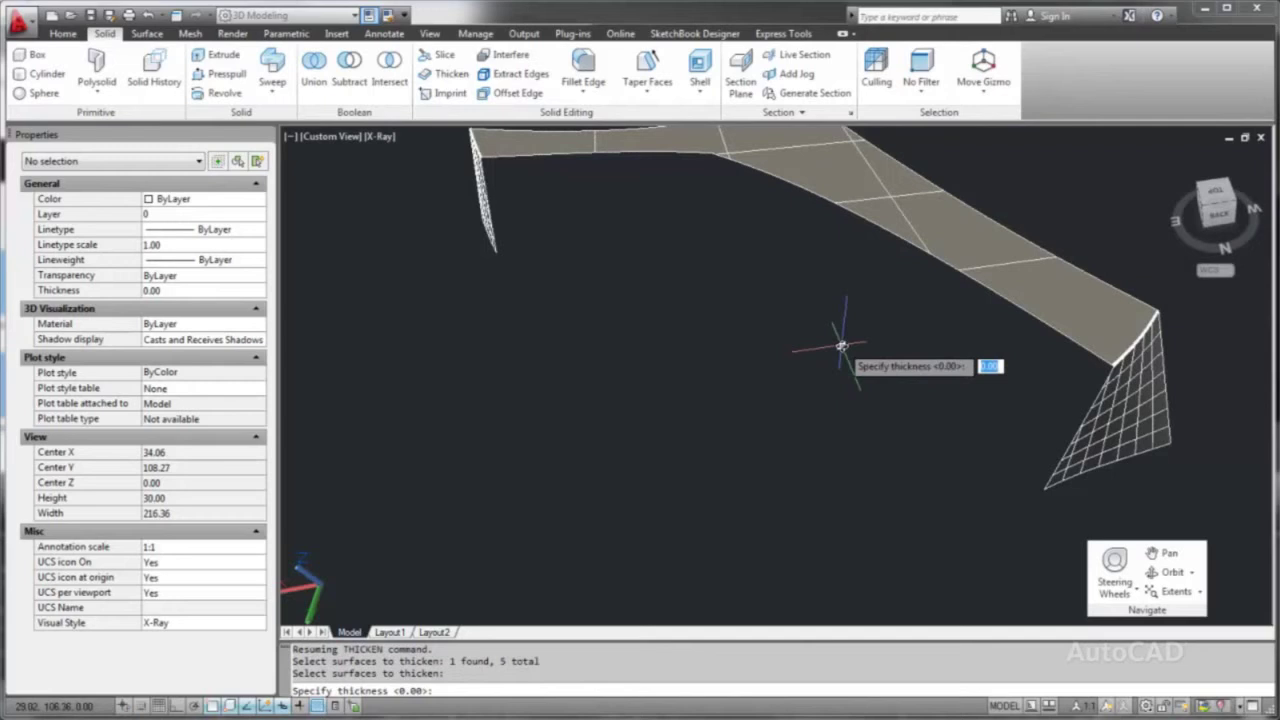
type("2")
key("Return")
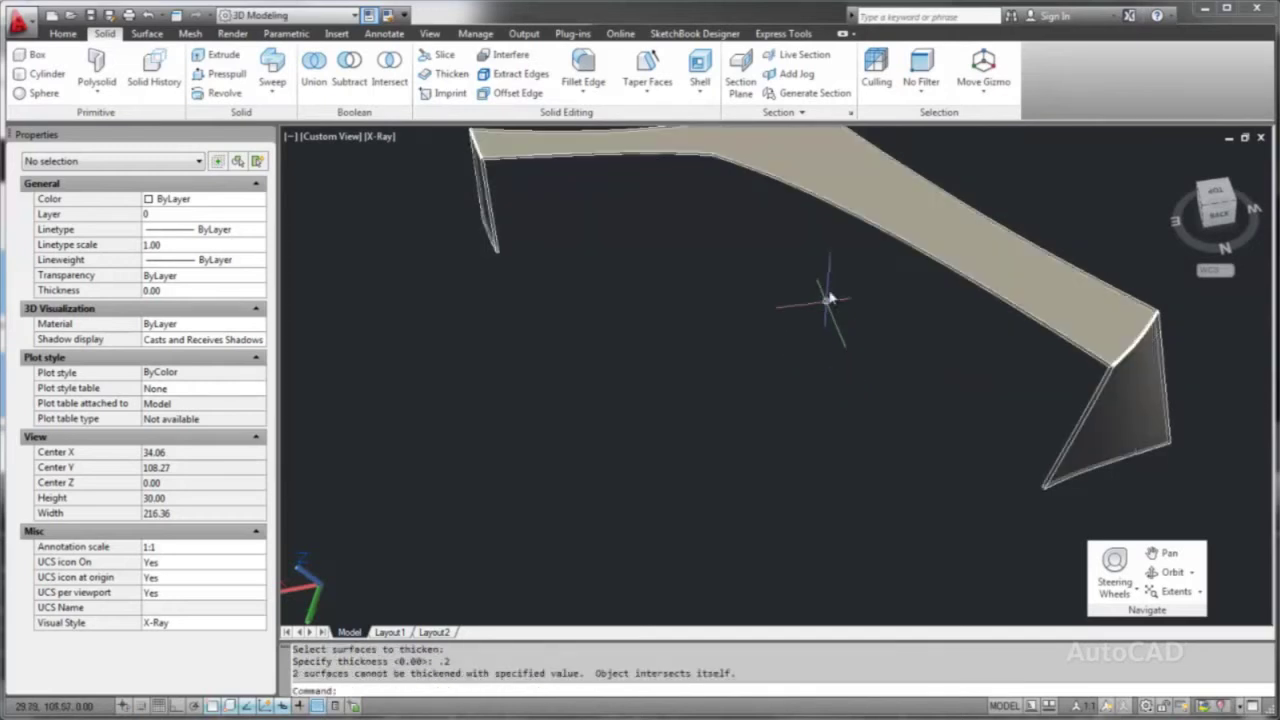
middle_click_drag(828, 298, 623, 363, "shift")
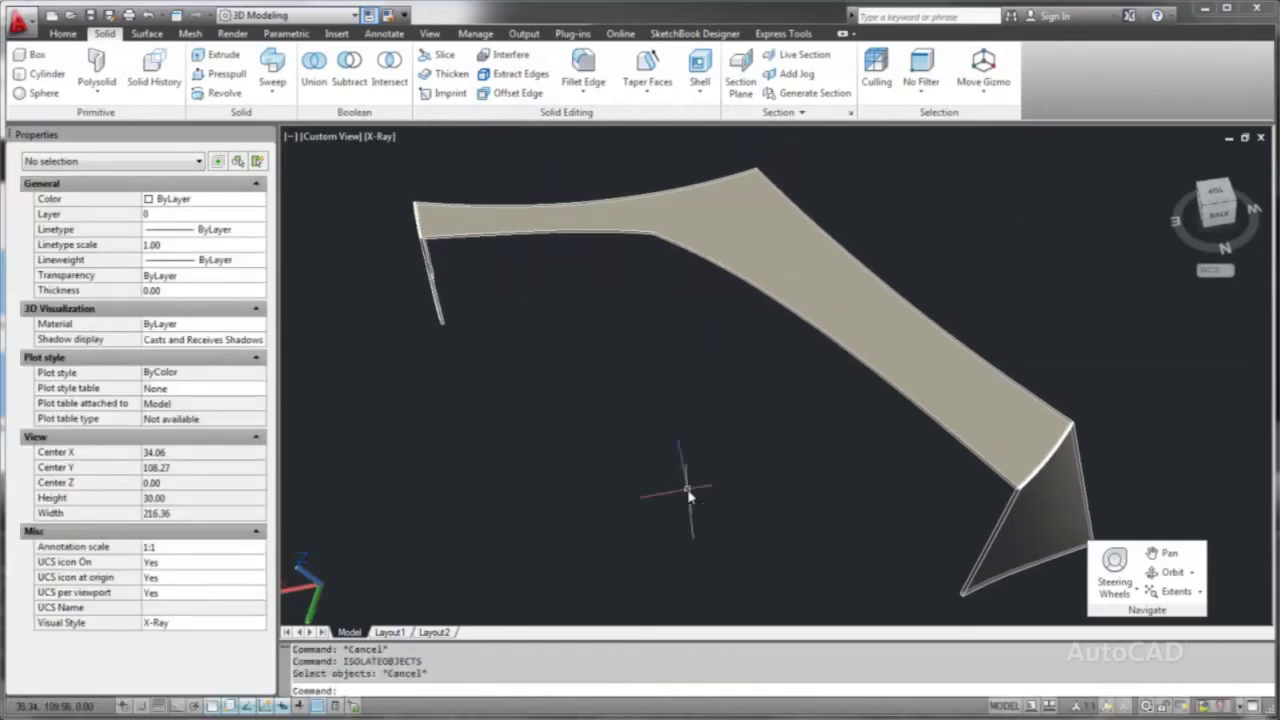
End the object isolation to bring back the rest of the pavilion, and restore the saved custom view "start"
type("UN")
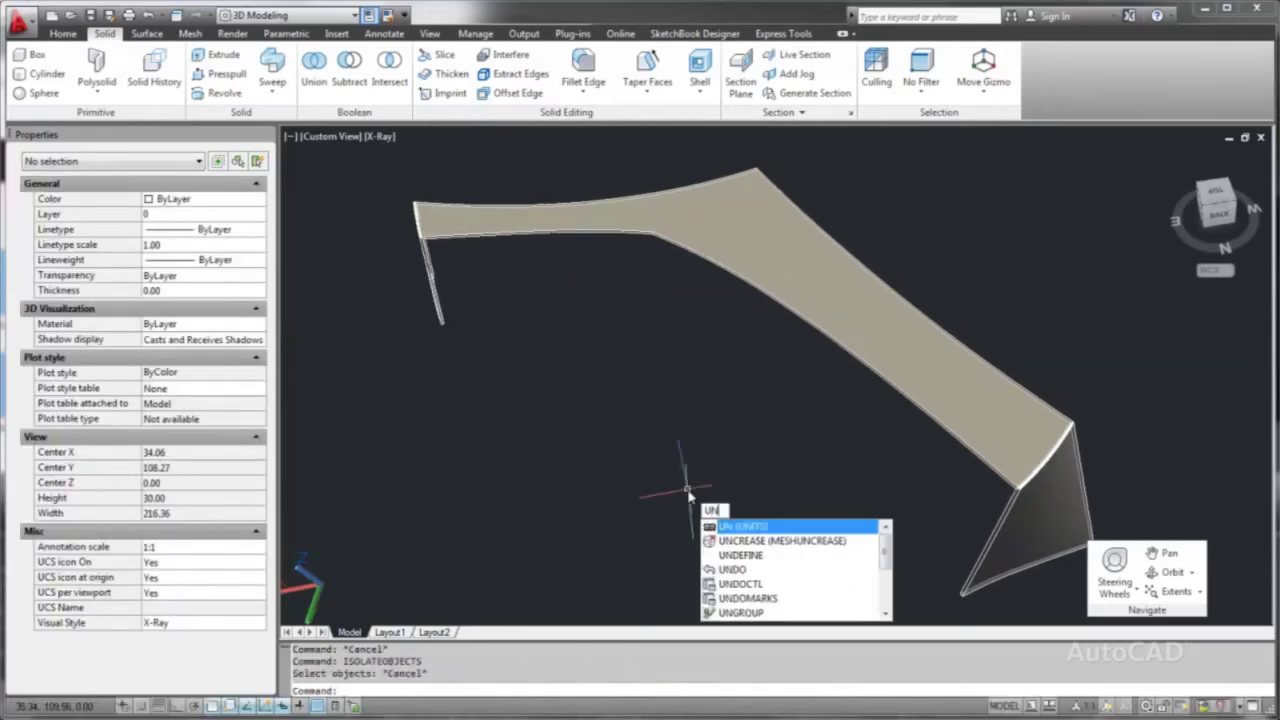
type("I")
key("Down")
key("Down")
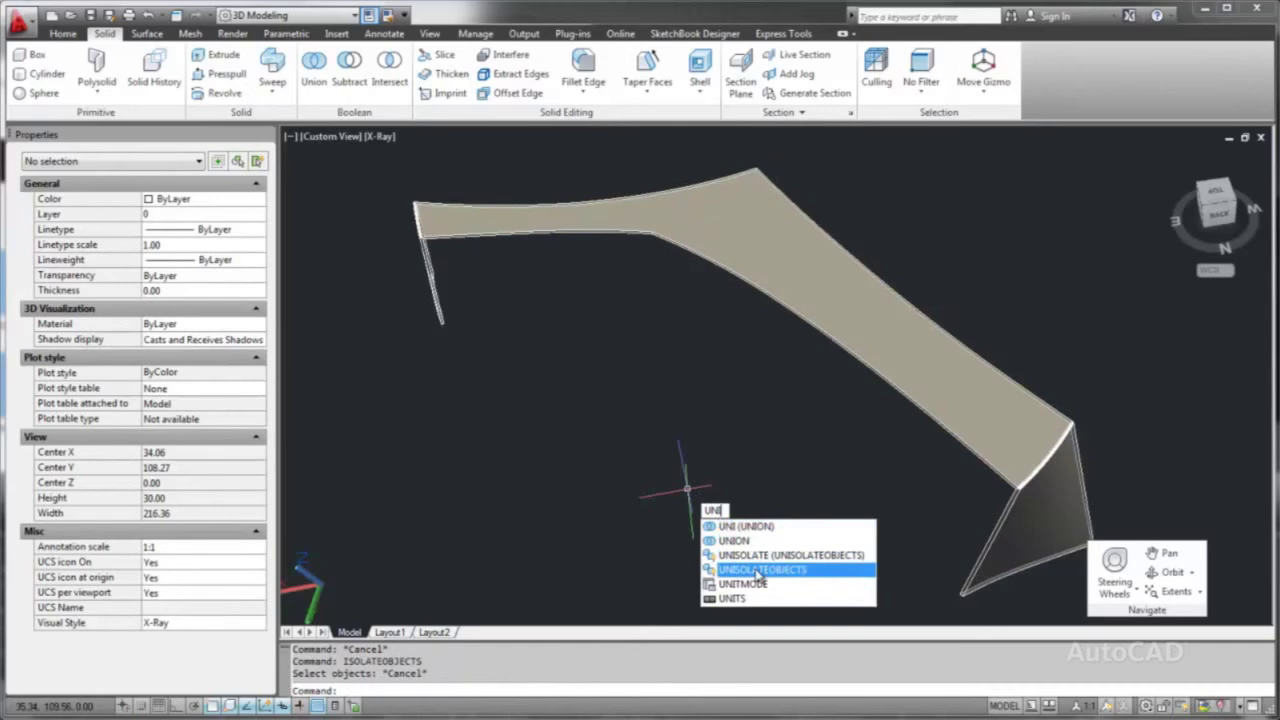
key("Return")
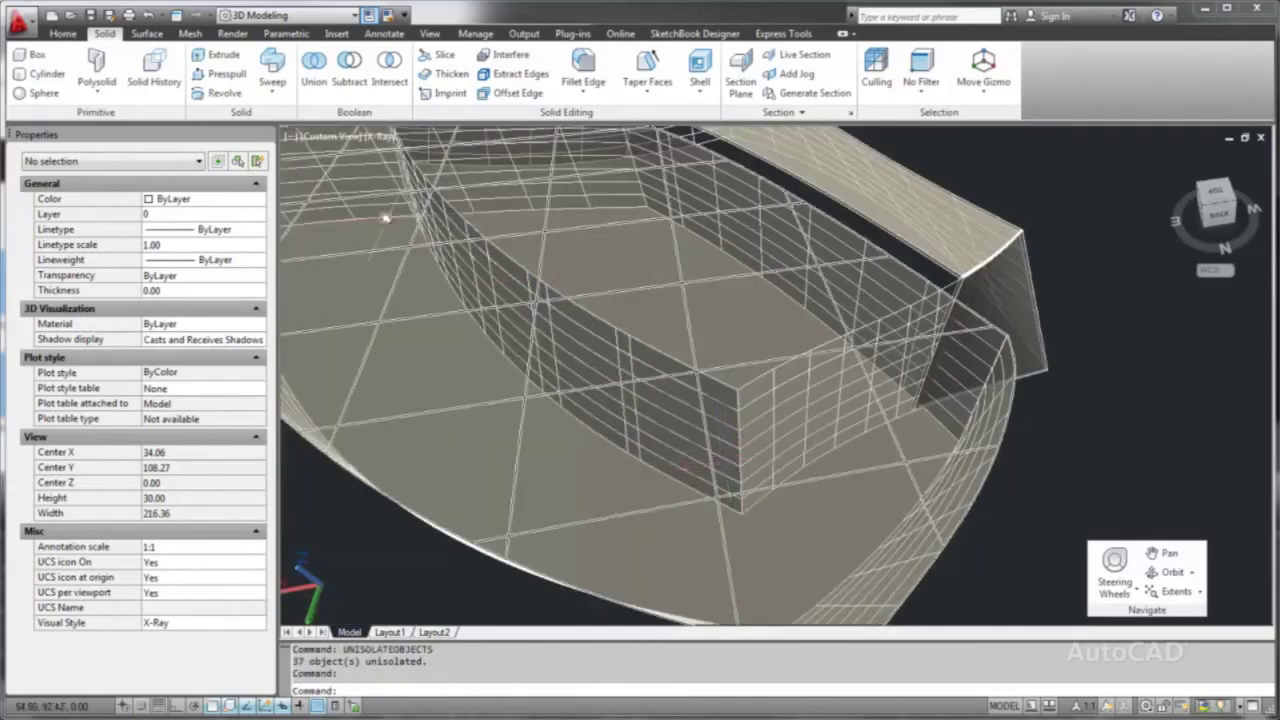
left_click(338, 142)
mouse_move(398, 156)
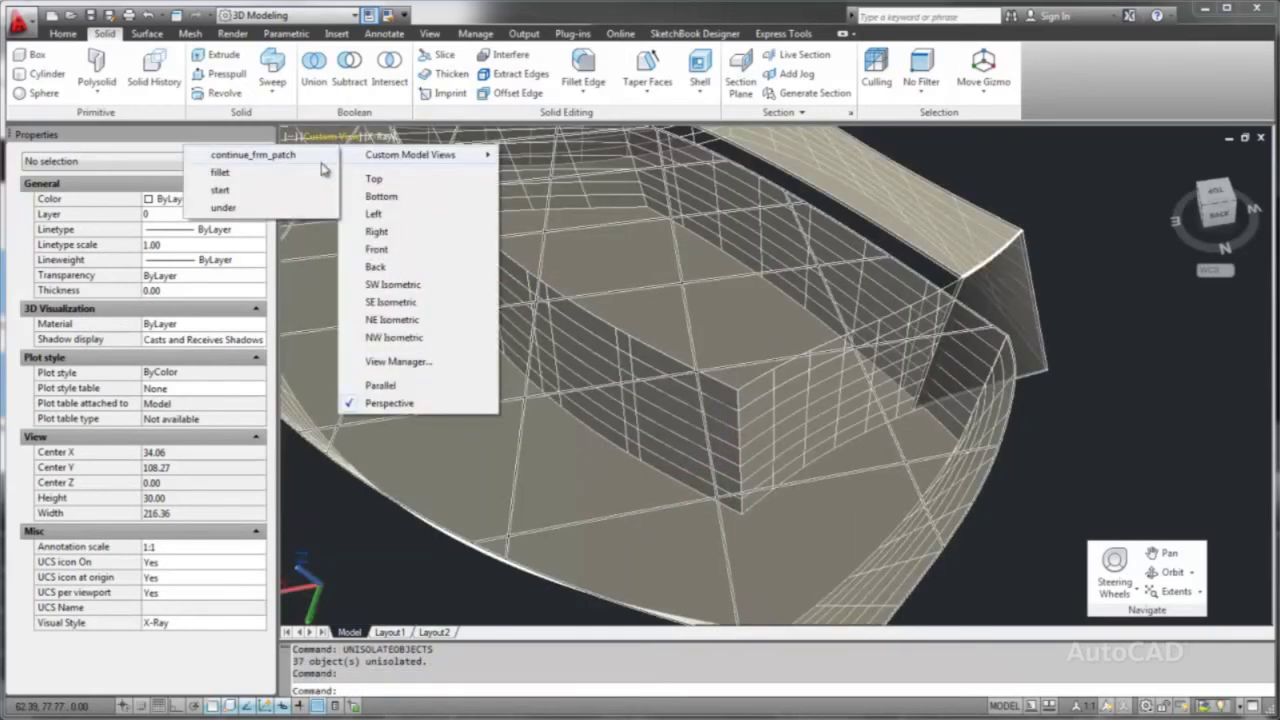
left_click(220, 190)
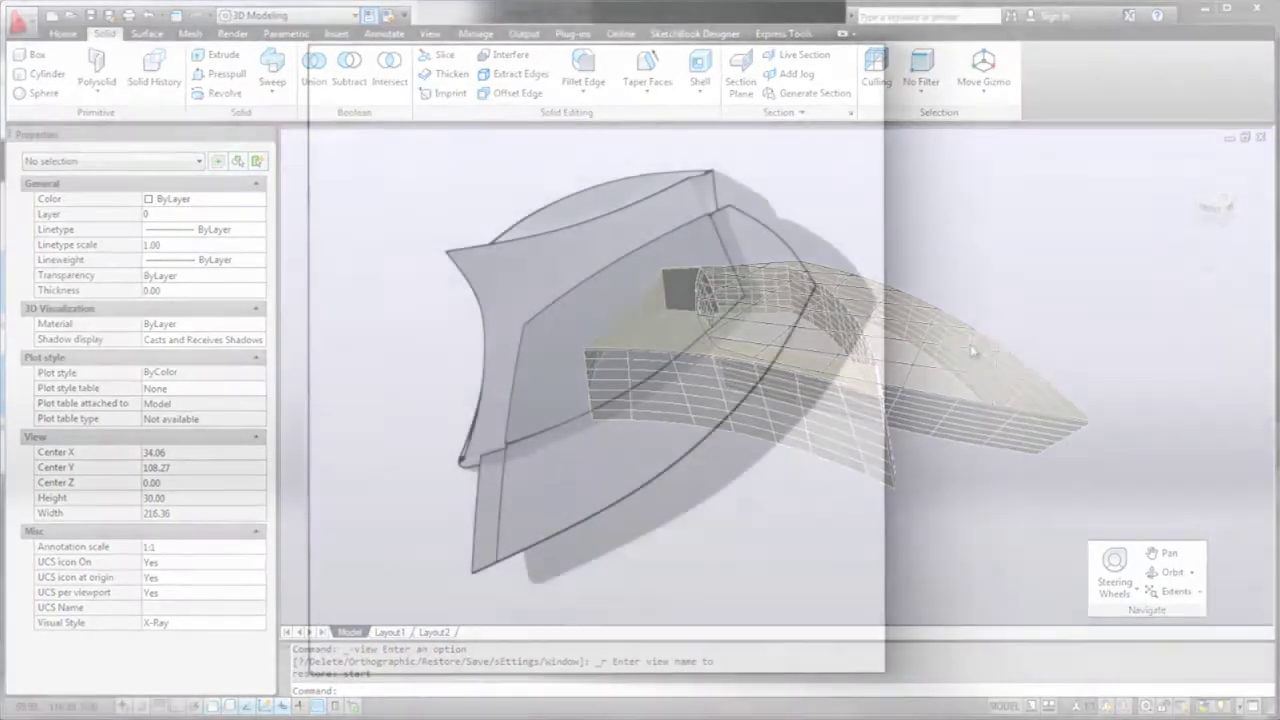